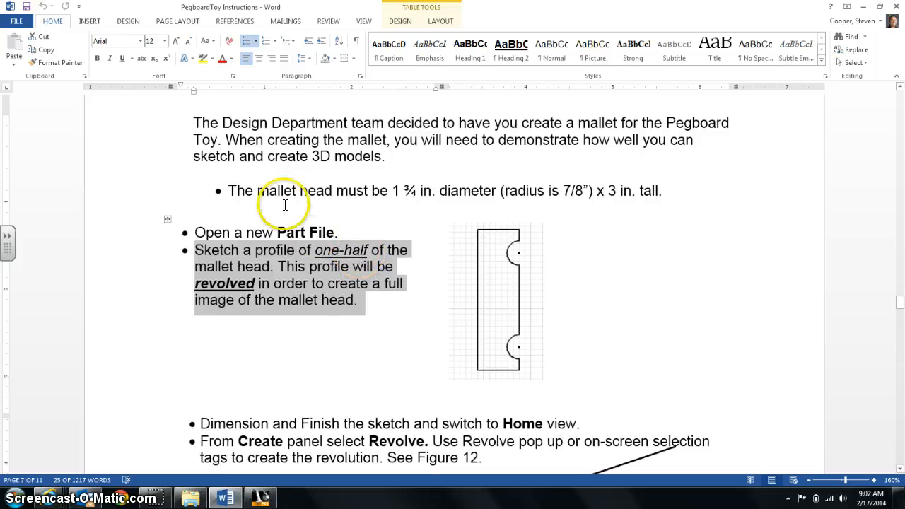
Review the mallet head size and the part file and half-profile sketch instructions in the Word document
left_click(228, 190)
left_click_drag(228, 190, 548, 190)
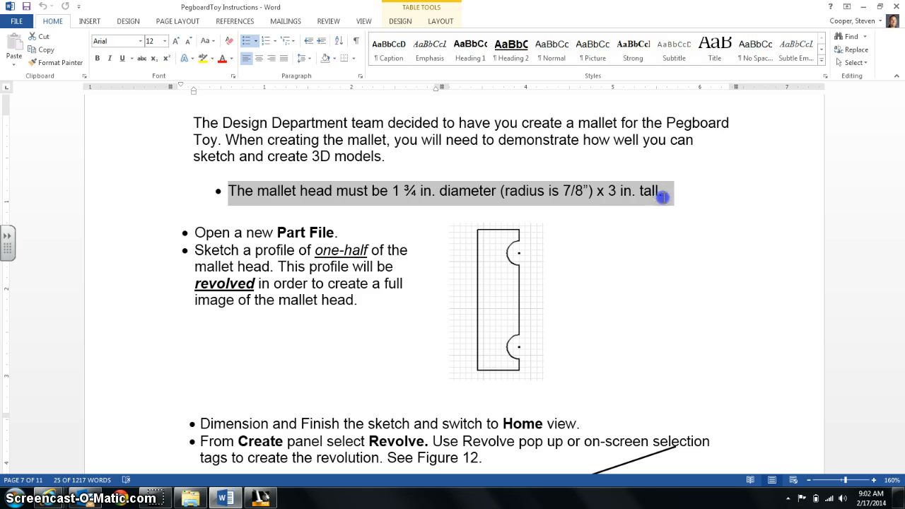
left_click(204, 231)
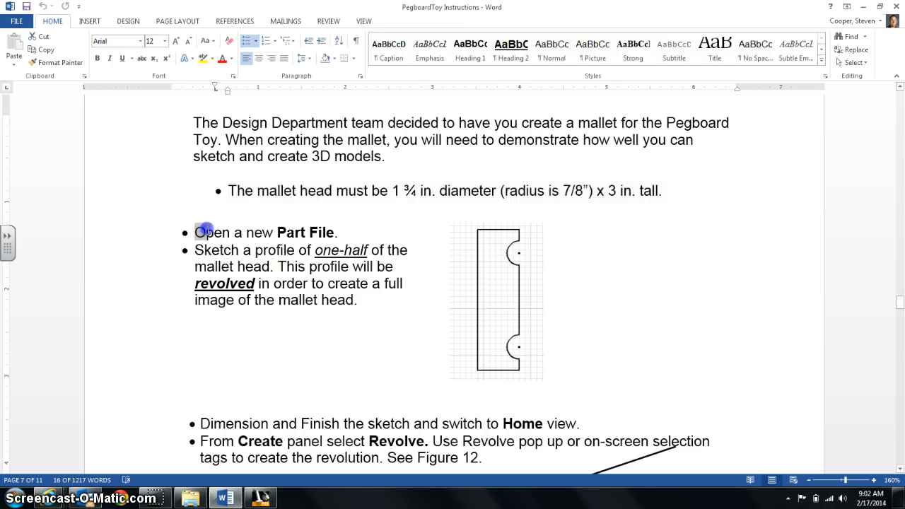
left_click_drag(203, 231, 322, 236)
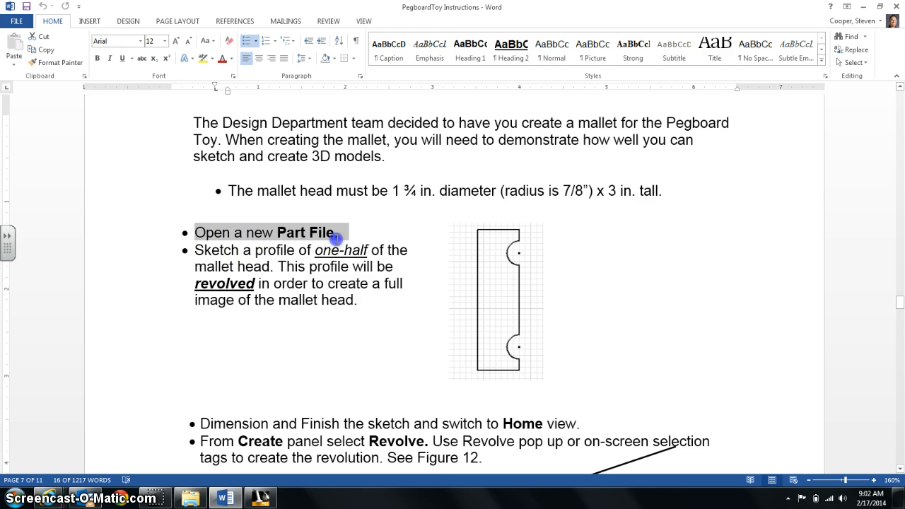
left_click_drag(196, 250, 292, 259)
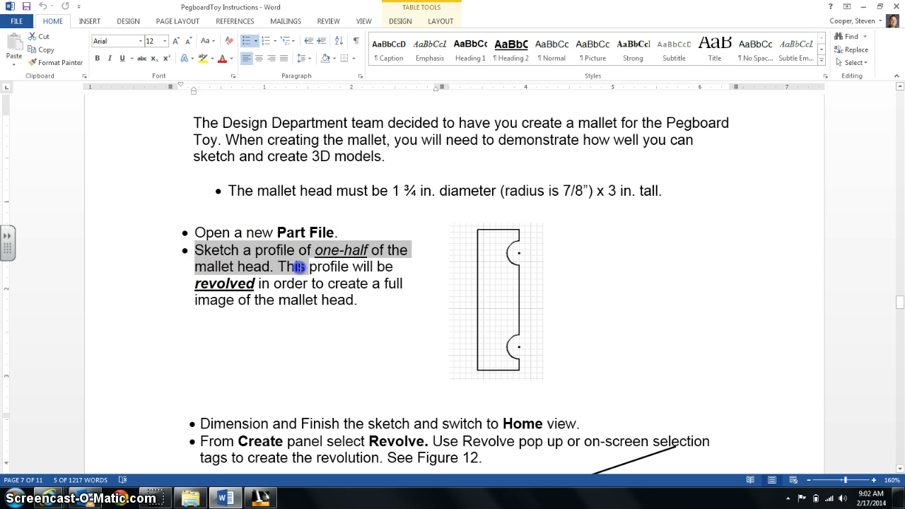
left_click_drag(300, 273, 364, 307)
Switch to Autodesk Inventor and create a new part from the Standard.ipt template
left_click(263, 501)
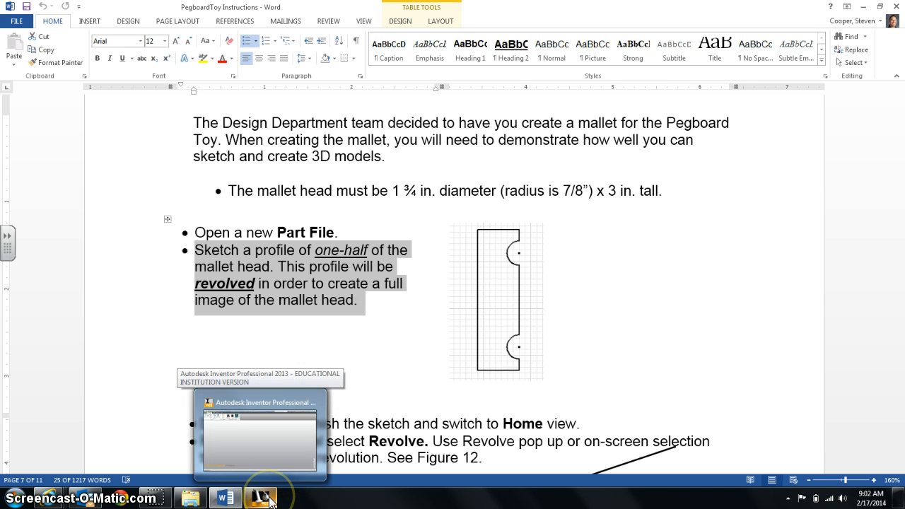
left_click(263, 500)
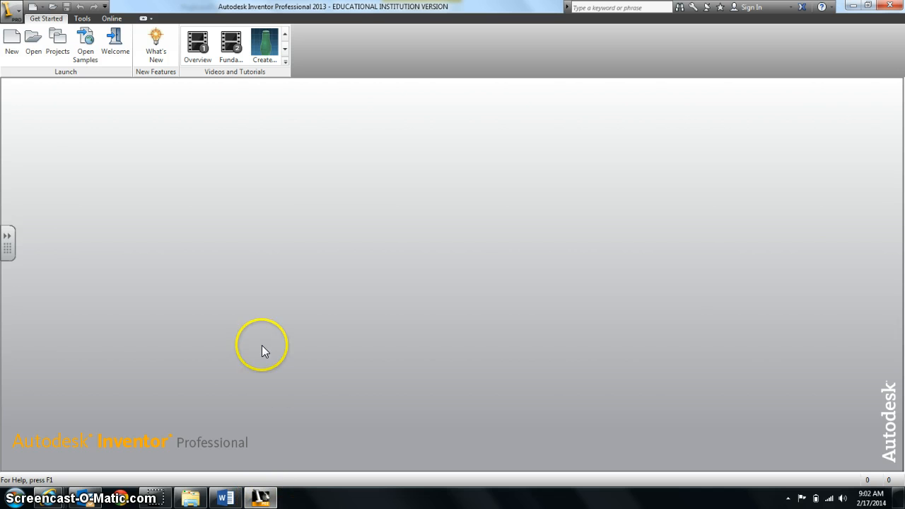
left_click(12, 44)
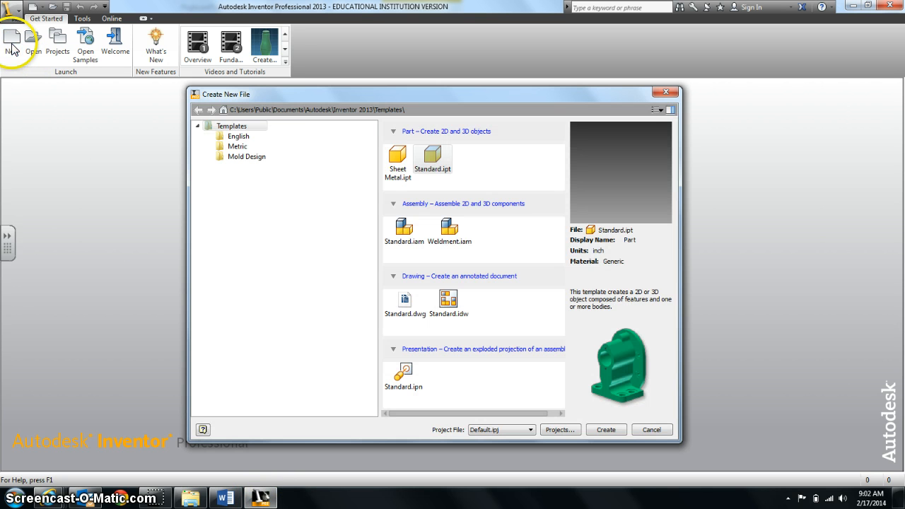
double_click(434, 161)
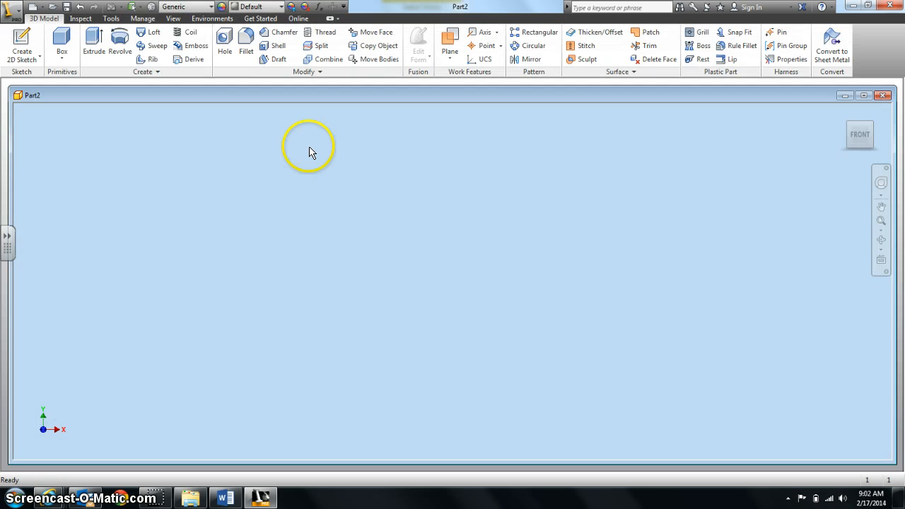
Start a 2D sketch on the front XY plane and maximize the part window
left_click(22, 39)
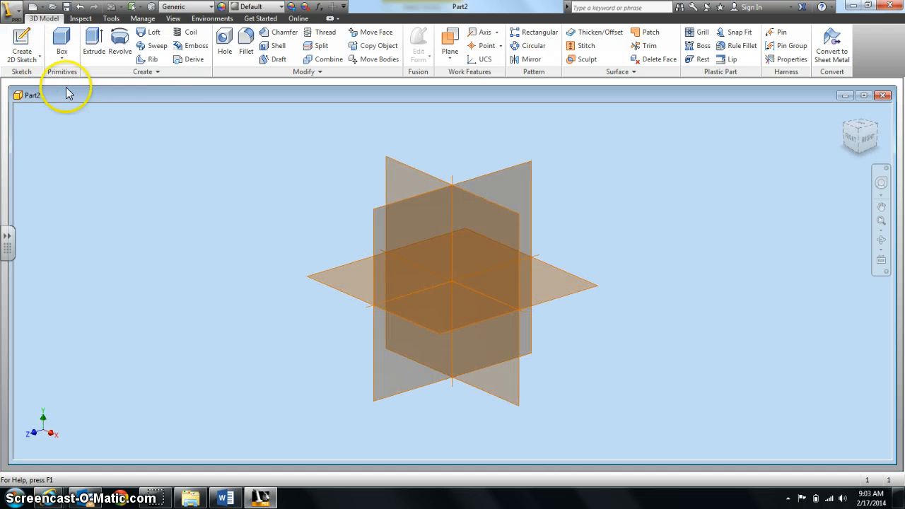
left_click(402, 172)
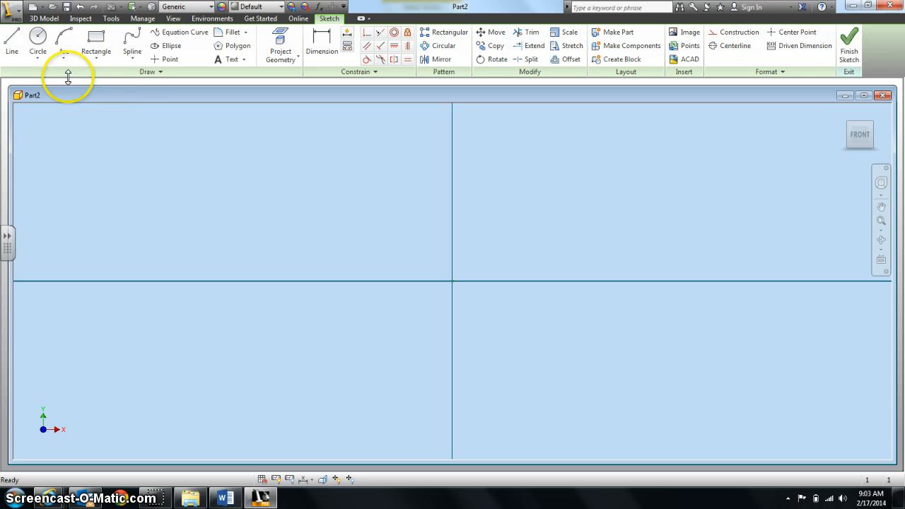
left_click(863, 97)
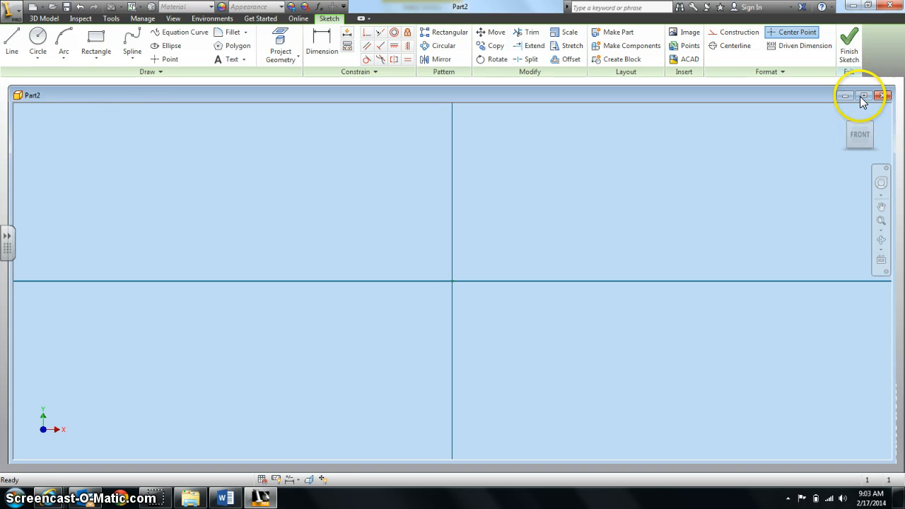
Check the mallet head size in the Word instructions and sketch a rectangle in Inventor from the origin, 7/8 in wide and 3 in tall
left_click(235, 502)
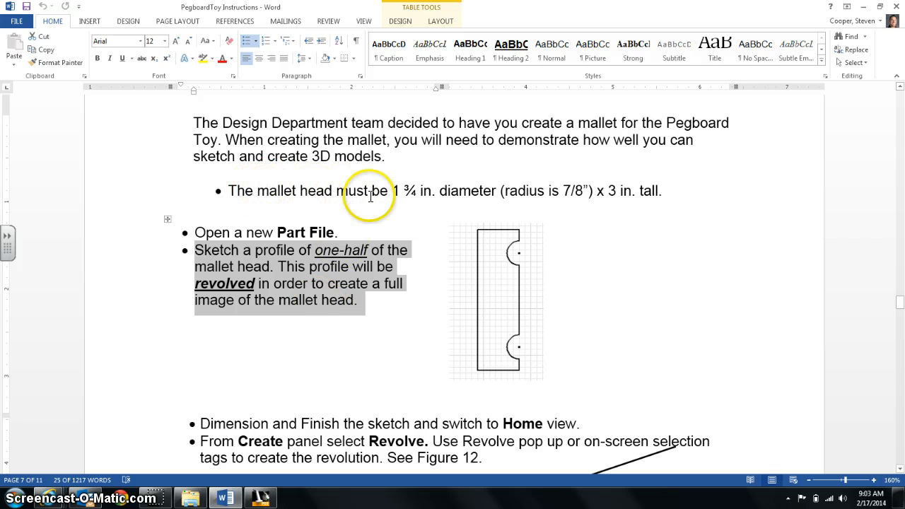
left_click(504, 191)
left_click_drag(504, 191, 655, 202)
left_click(260, 497)
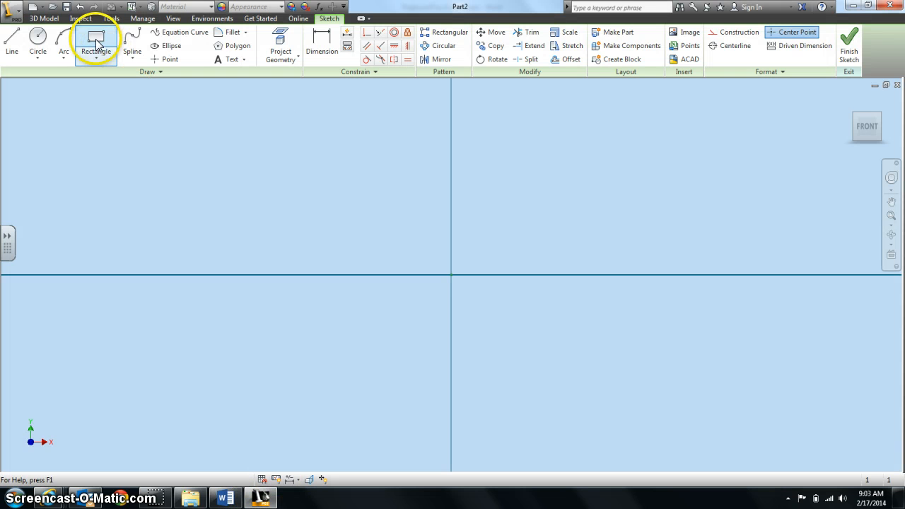
left_click(95, 38)
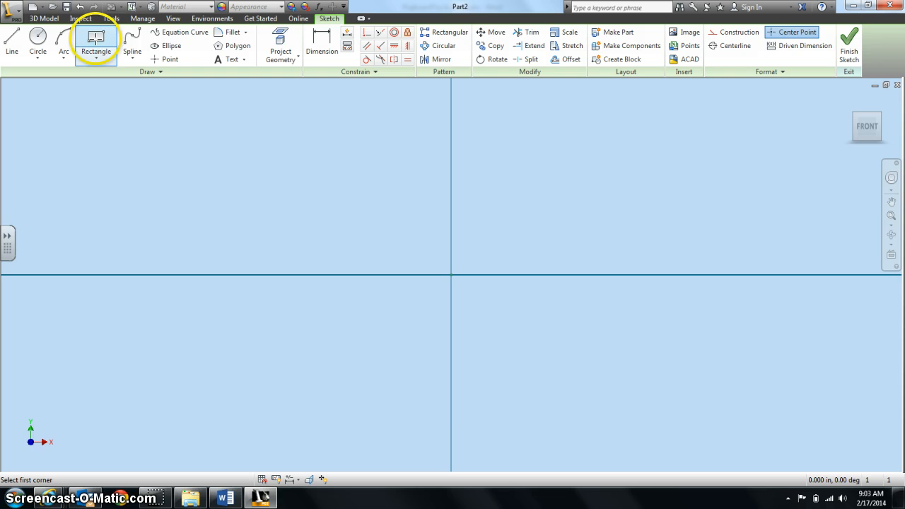
left_click(452, 273)
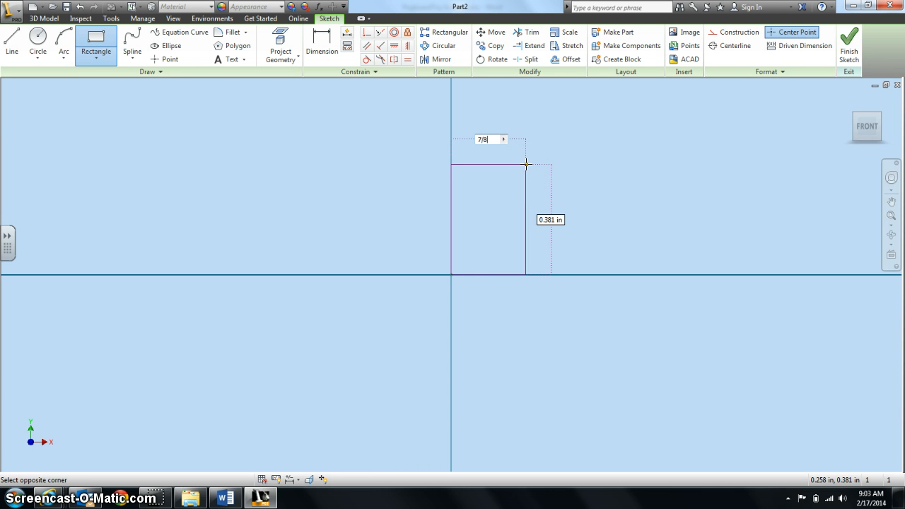
key("Tab")
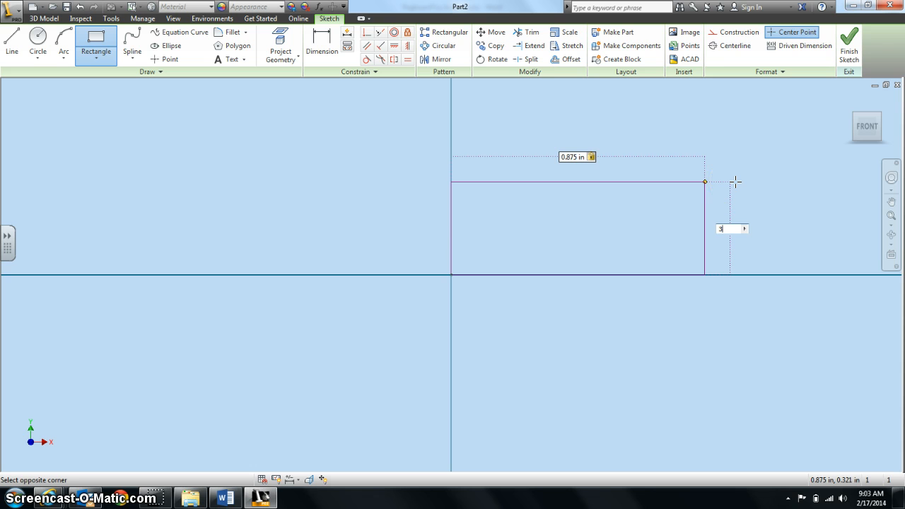
type("3")
key("Return")
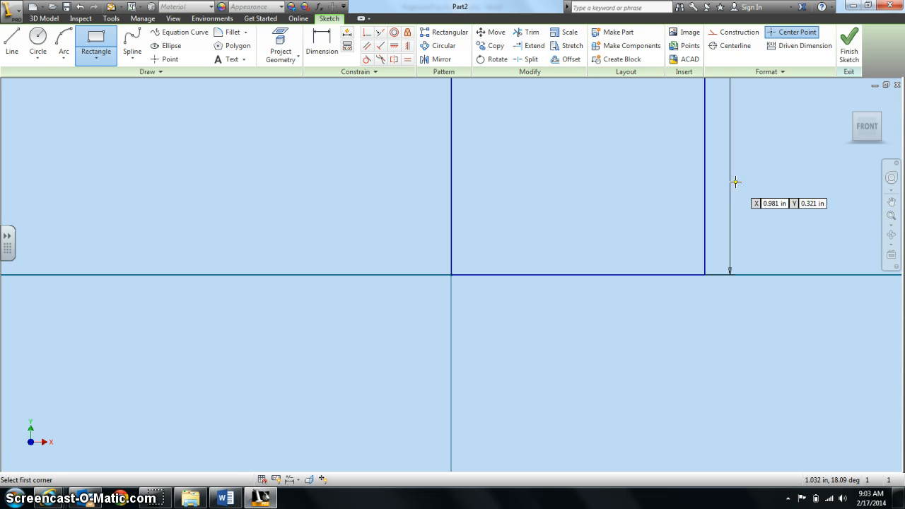
left_click(869, 128)
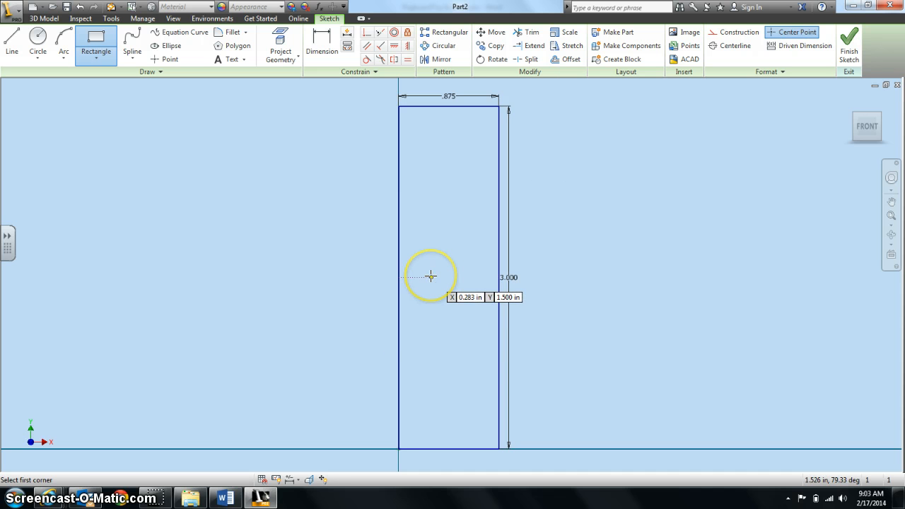
Switch to the Word instructions and examine the groove profile drawing and the dimensions in the Revolve figure
left_click(225, 499)
scroll(293, 396, "down", 4)
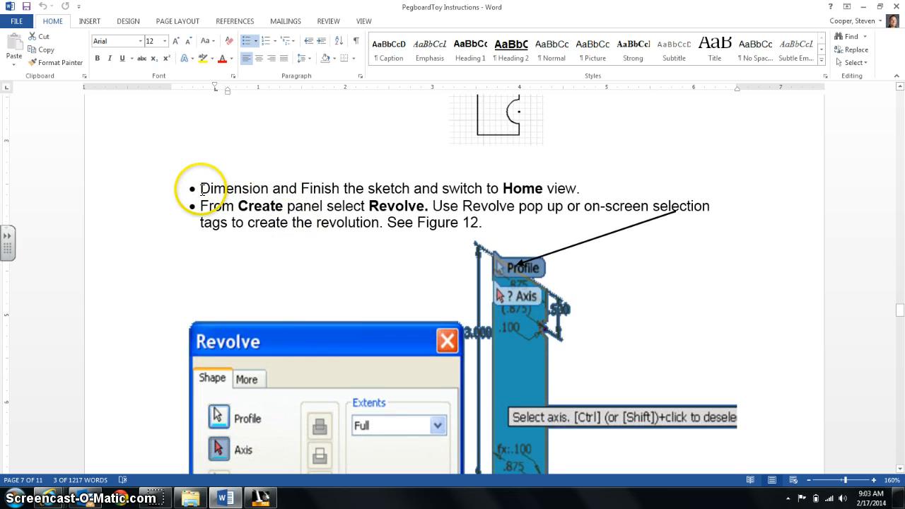
scroll(201, 189, "up", 2)
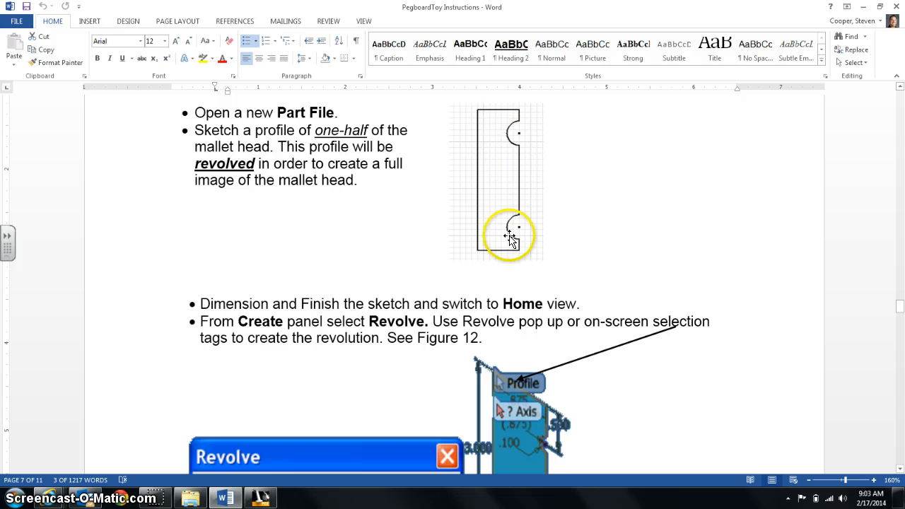
scroll(440, 321, "down", 1)
scroll(439, 321, "down", 3)
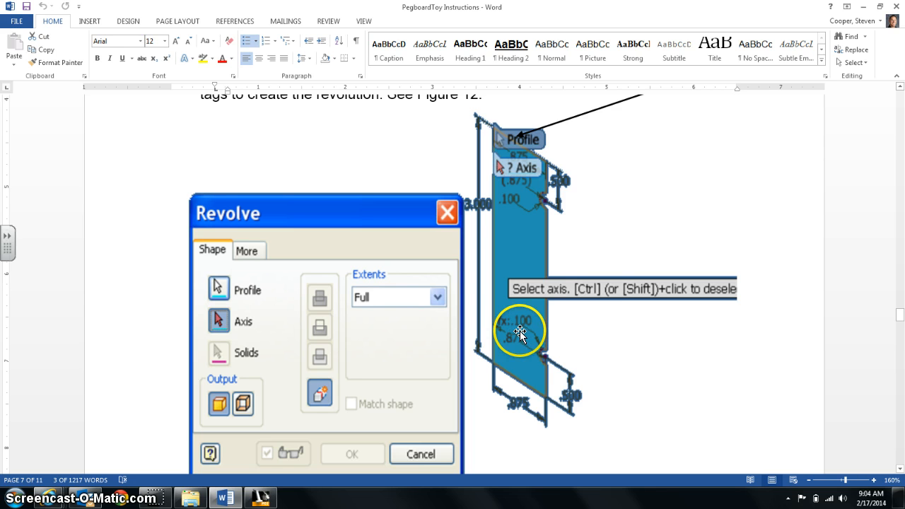
Switch back to Inventor and sketch two 0.2 in diameter circles centred on the rectangle's right edge, one near each end
left_click(260, 498)
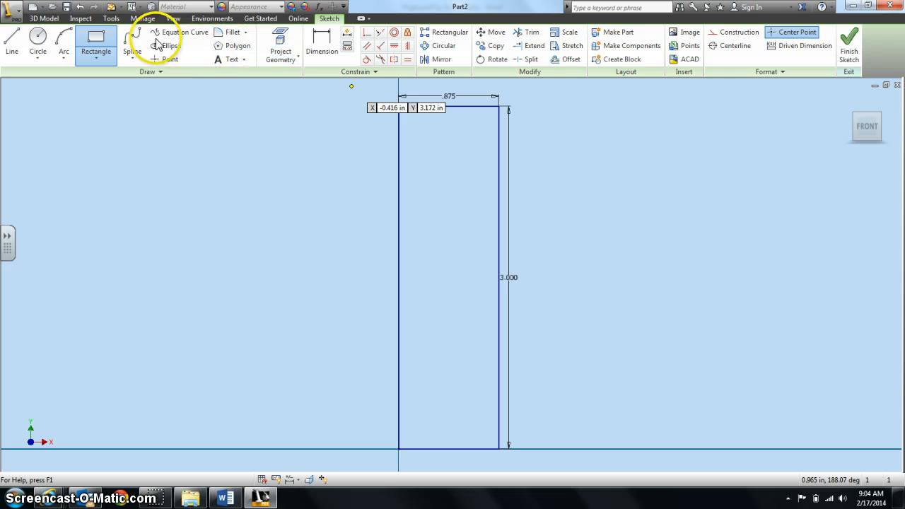
left_click(36, 36)
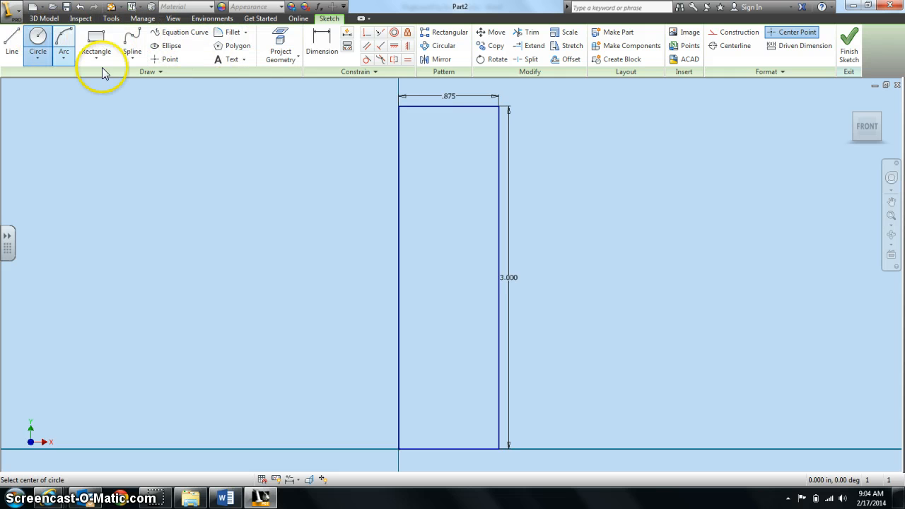
left_click(499, 162)
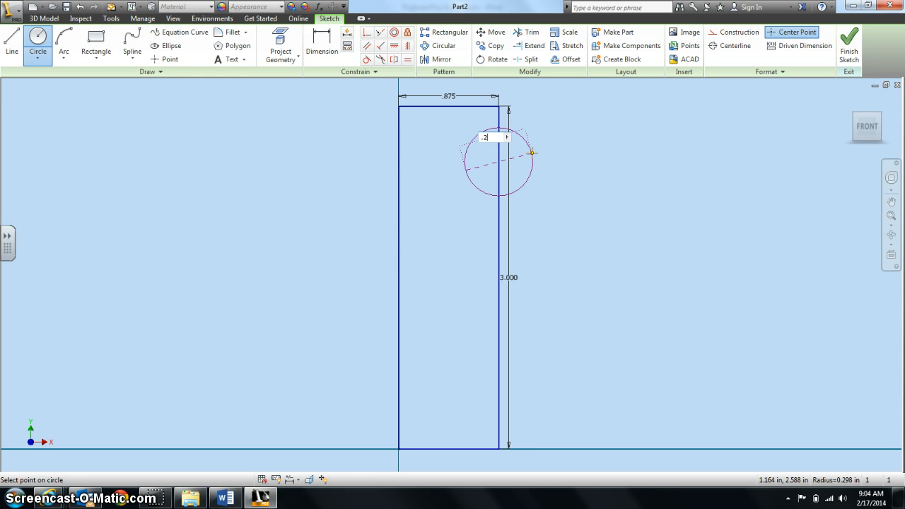
type(".2")
key("Return")
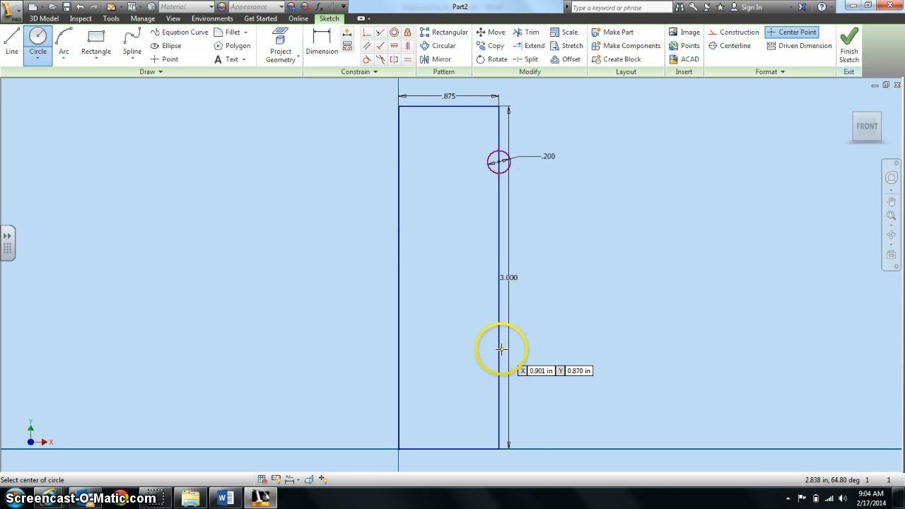
left_click(498, 378)
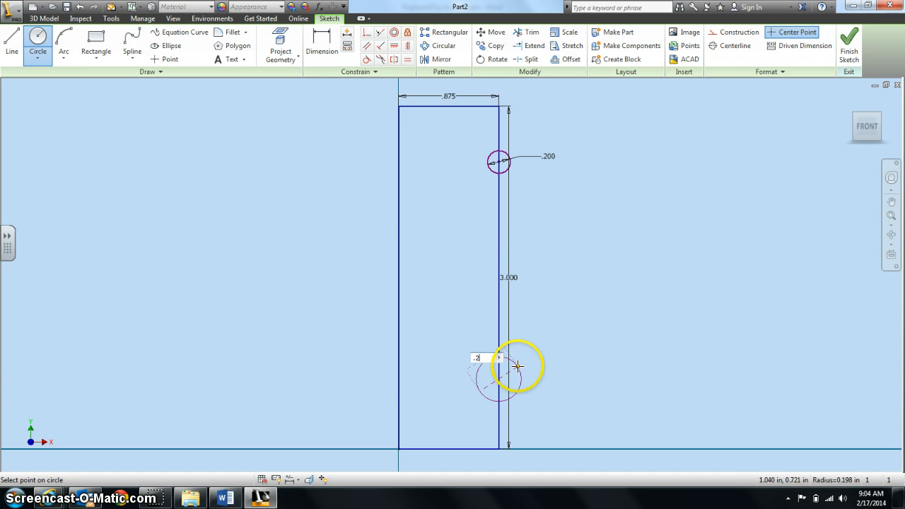
key("Return")
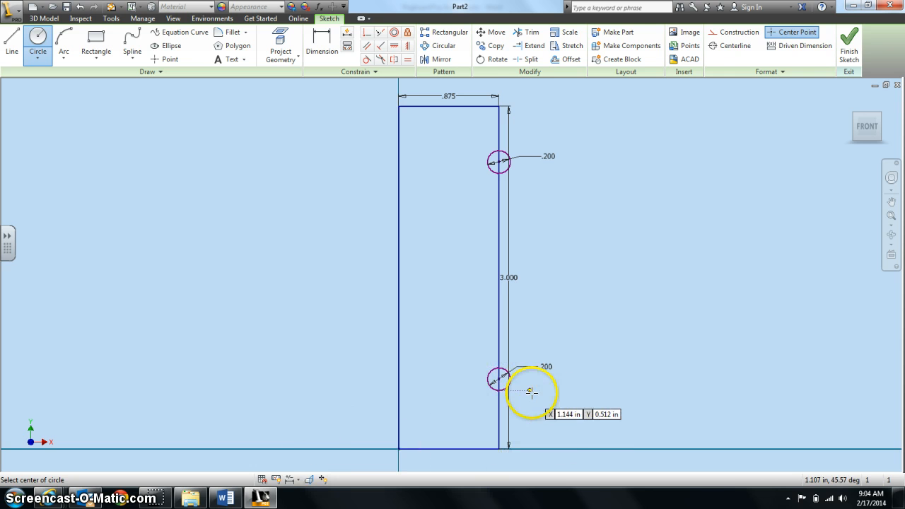
Check the groove spacing in the Word figure and dimension the upper circle's centre 0.5 in below the rectangle's top edge in Inventor
left_click(227, 499)
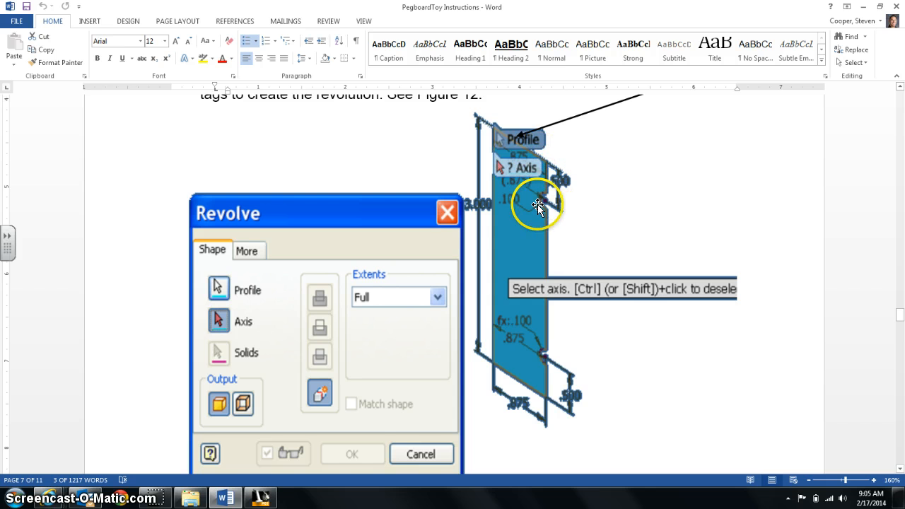
left_click(262, 499)
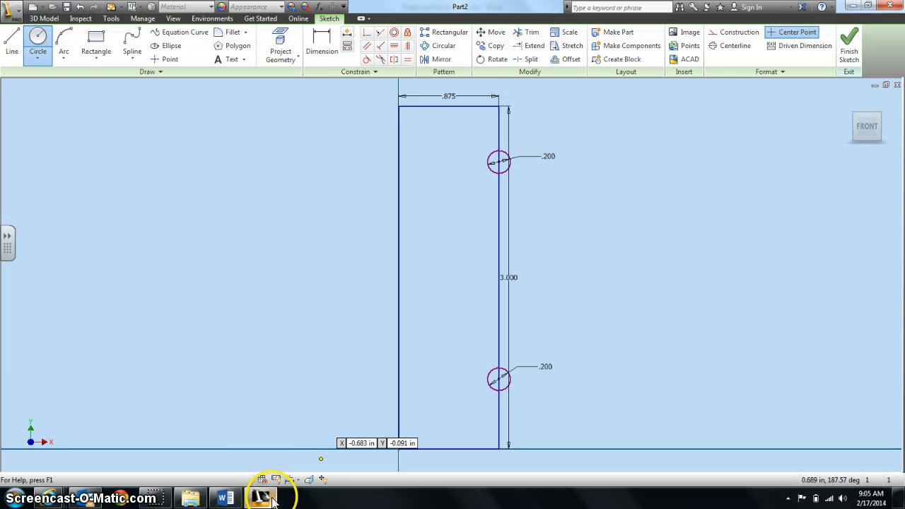
left_click(319, 39)
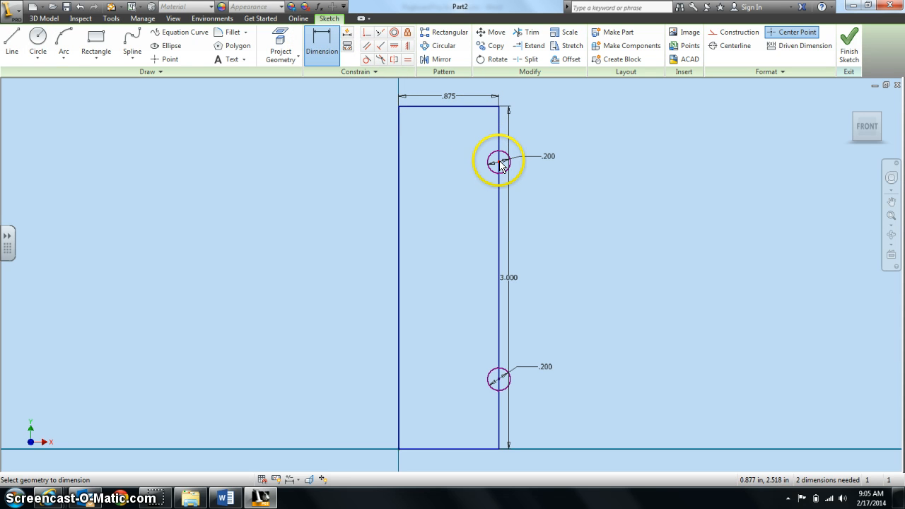
left_click(481, 107)
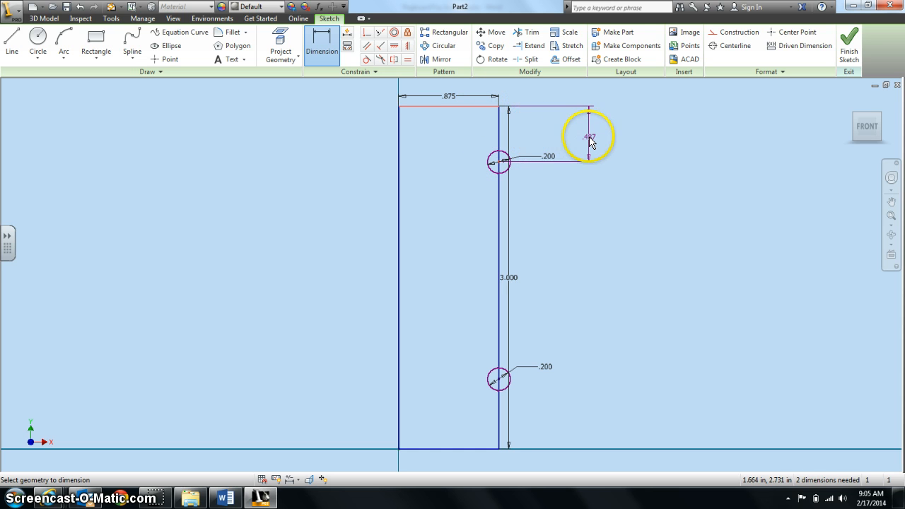
left_click(590, 142)
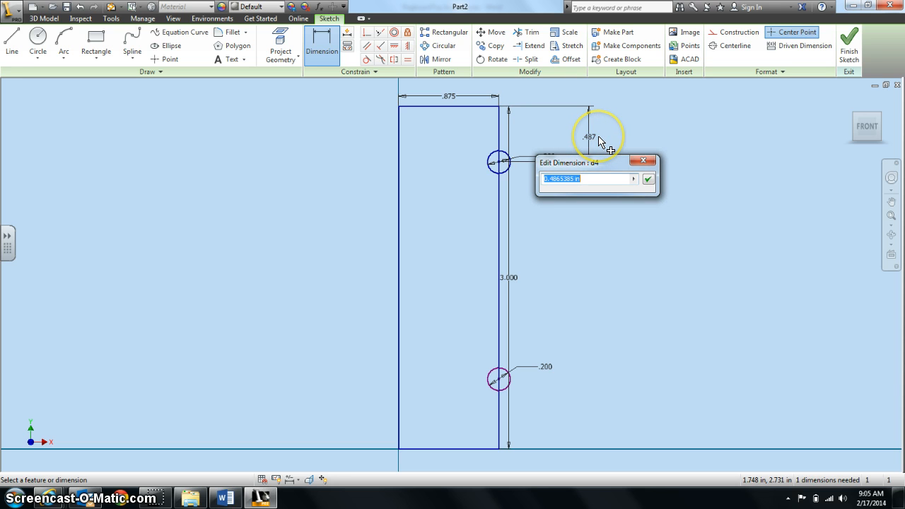
key("Return")
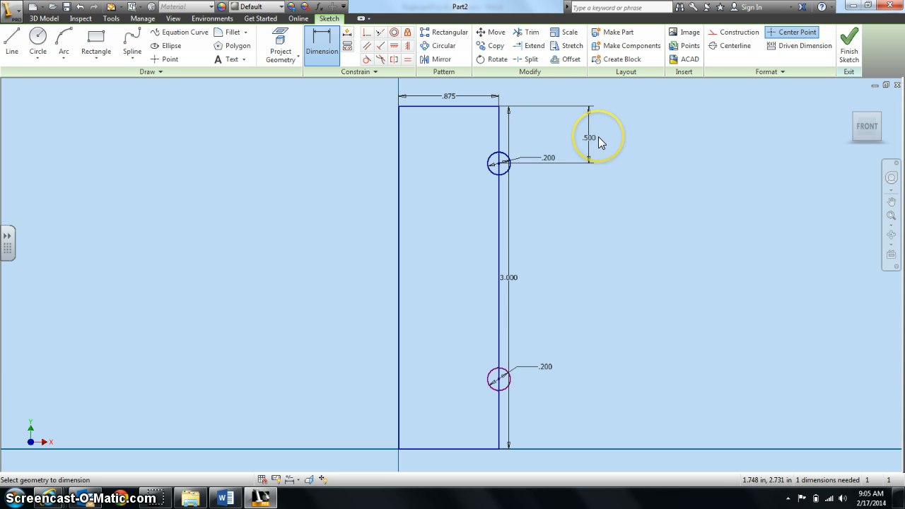
Dimension the lower circle's centre 0.5 in above the rectangle's bottom edge
left_click(499, 381)
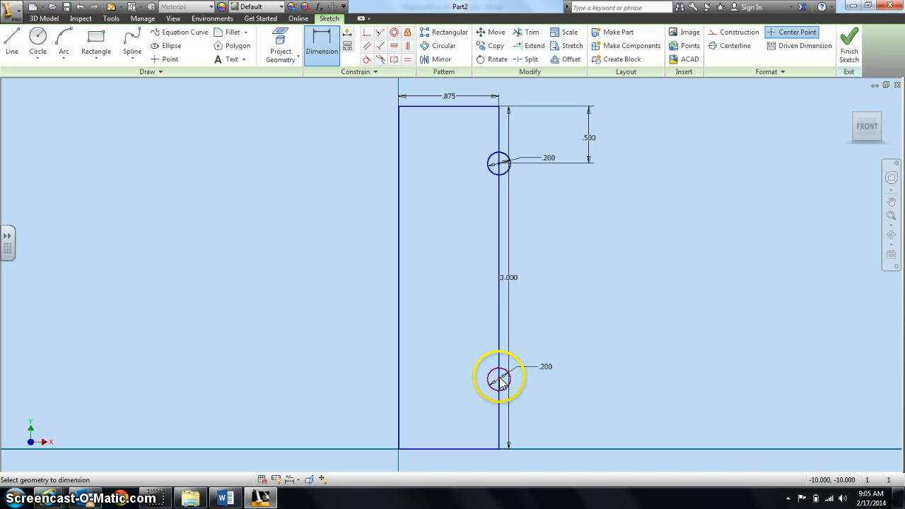
left_click(472, 448)
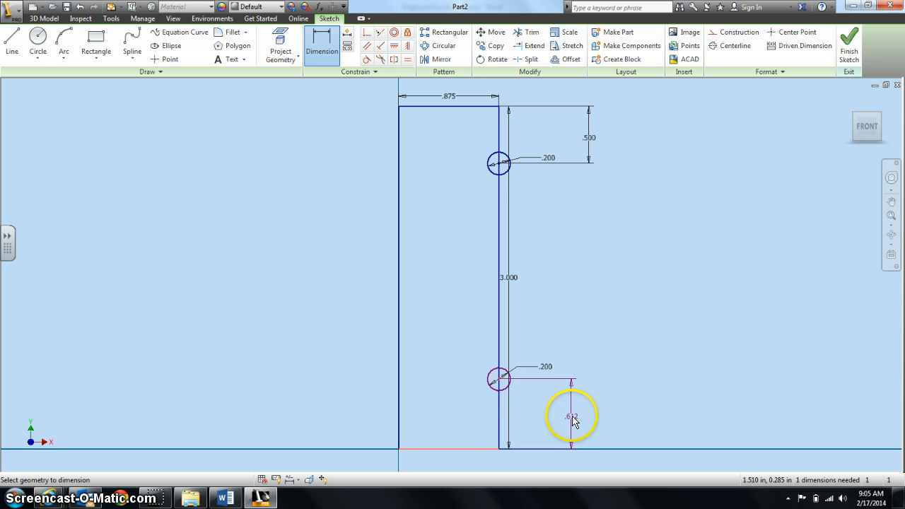
left_click(573, 418)
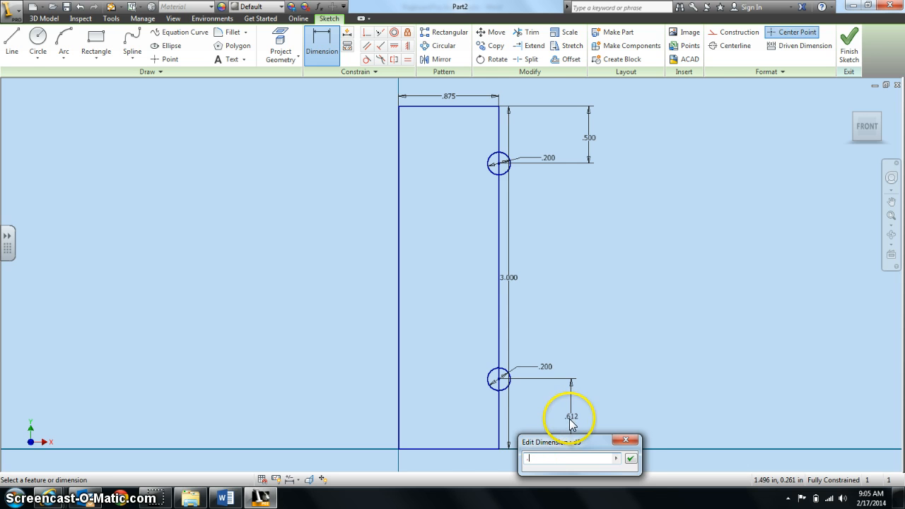
type(".5")
key("Return")
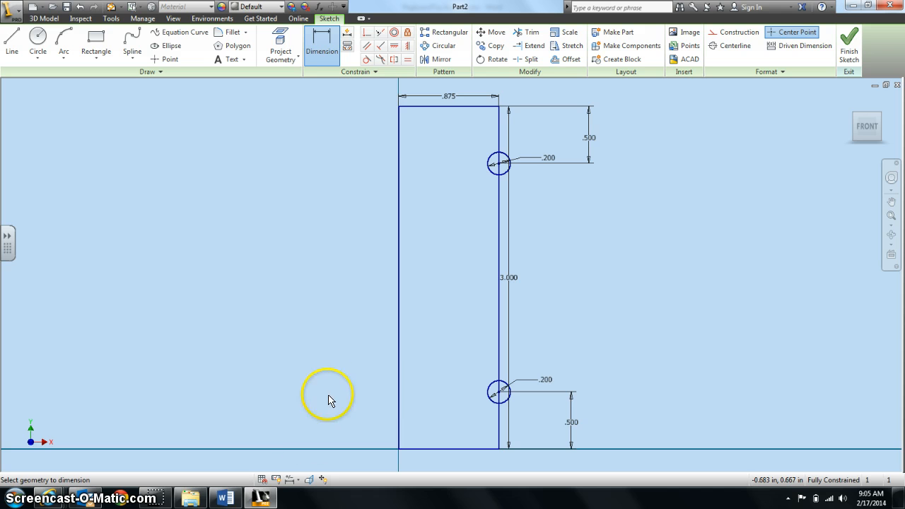
Check the profile drawing in the Word instructions, and in Inventor trim both circles and the rectangle's edge into two inward semicircular grooves
left_click(227, 495)
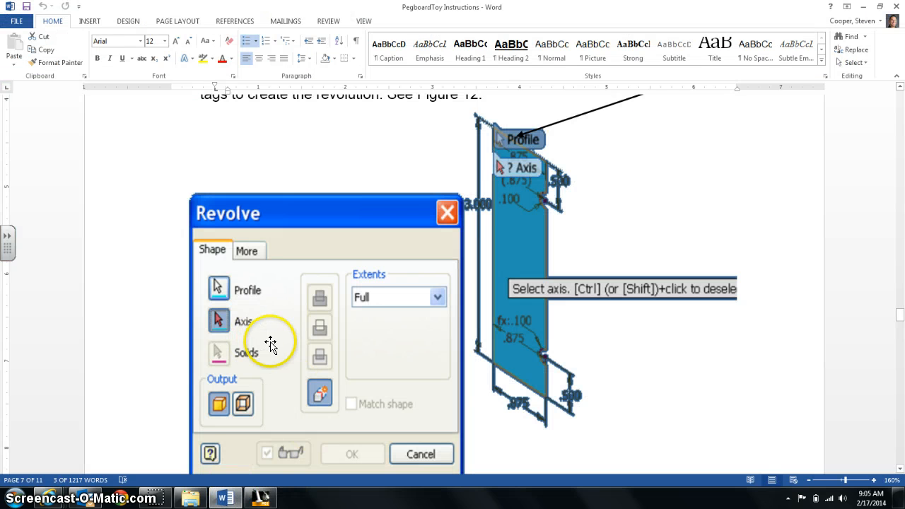
scroll(270, 344, "down", 3)
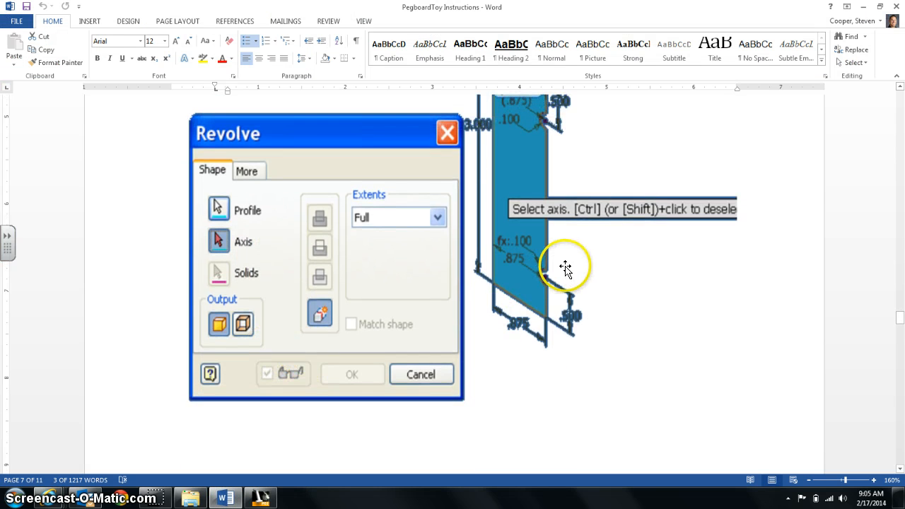
scroll(480, 341, "down", 8)
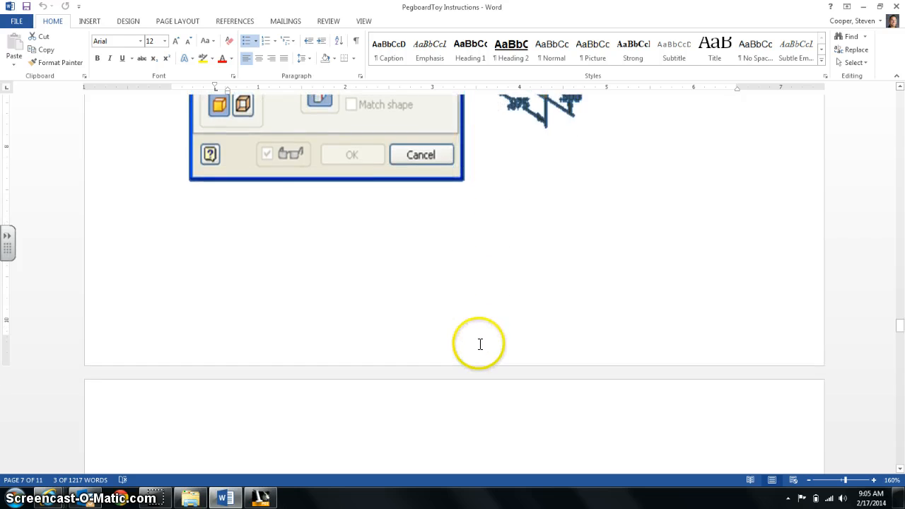
scroll(480, 344, "up", 20)
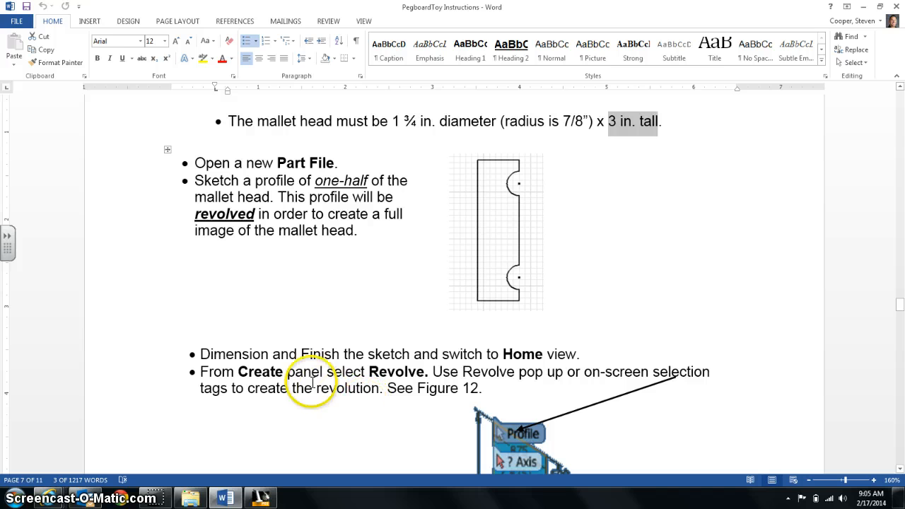
left_click(260, 498)
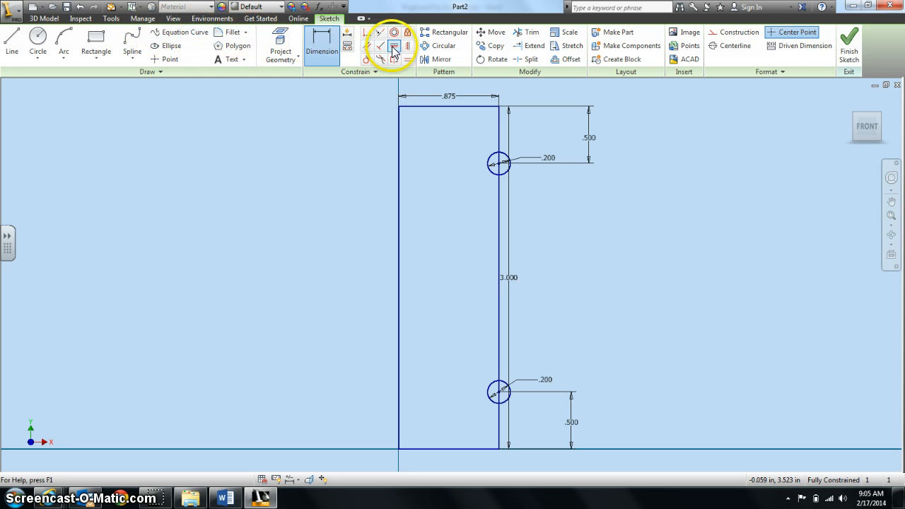
left_click(529, 32)
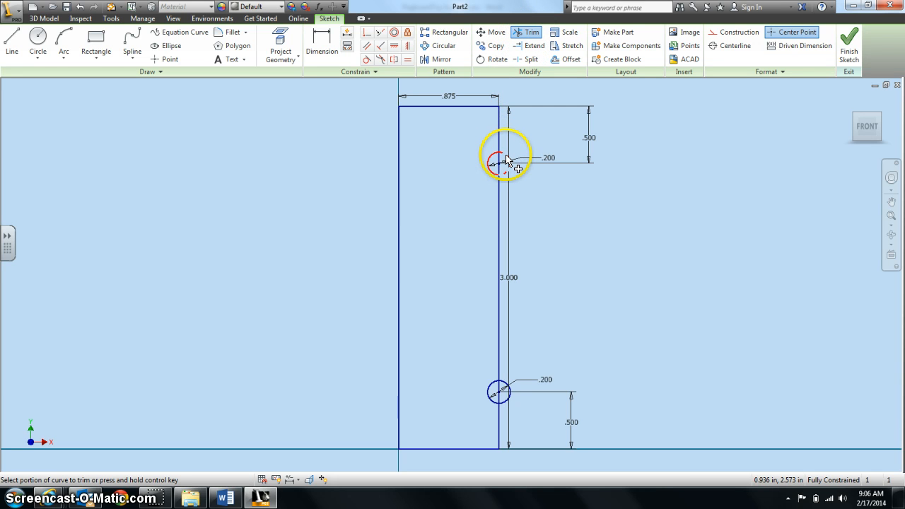
scroll(506, 167, "up", 3)
scroll(504, 168, "down", 7)
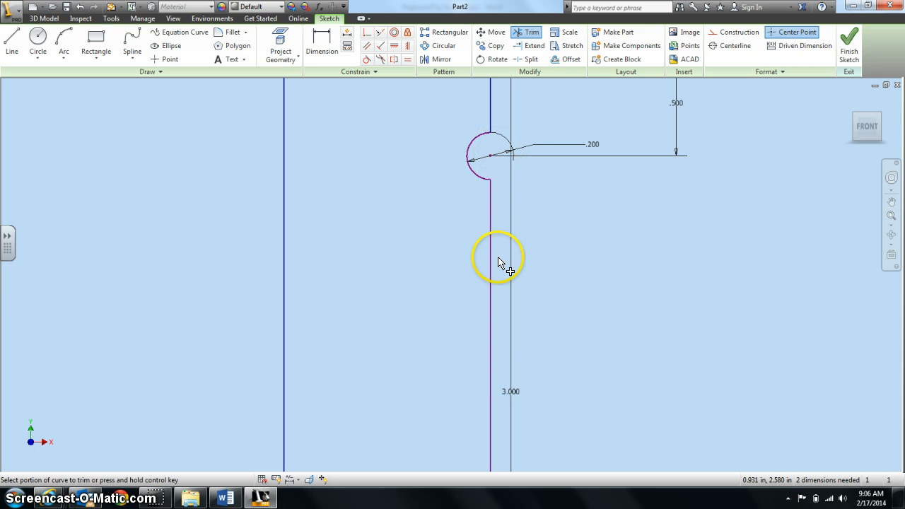
left_click(491, 289)
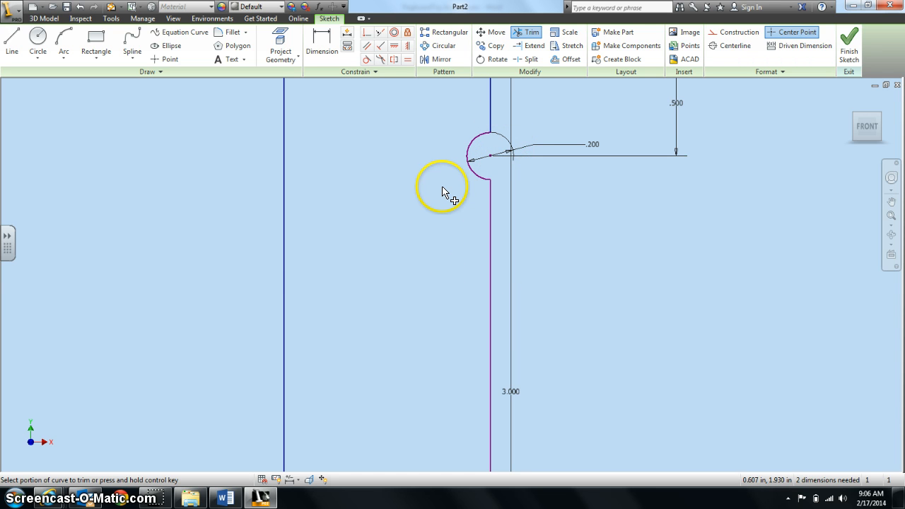
scroll(470, 292, "up", 3)
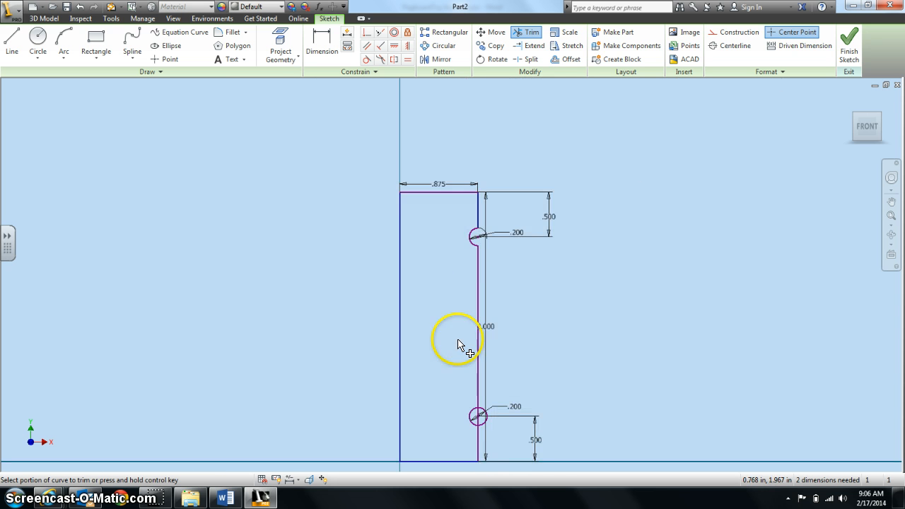
left_click(478, 421)
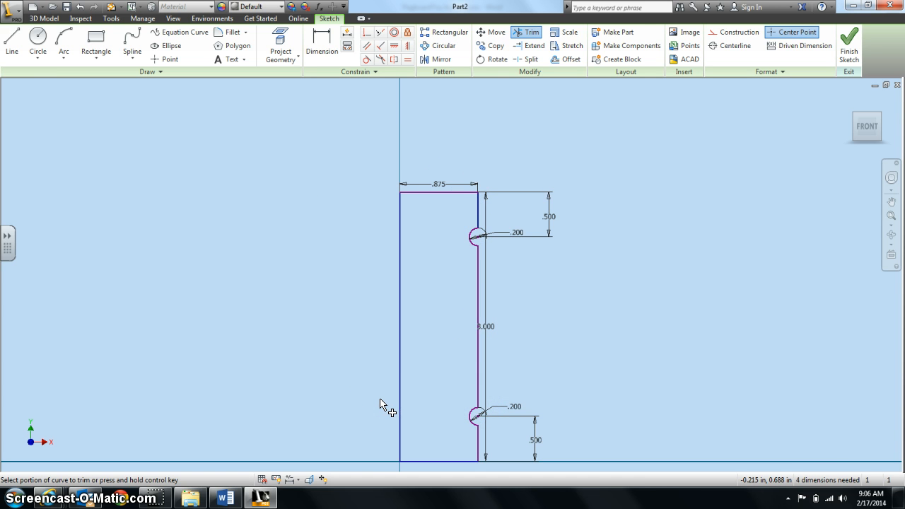
Read the next instruction in Word, and in Inventor finish the sketch and switch to the Home view
left_click(225, 497)
scroll(262, 339, "down", 2)
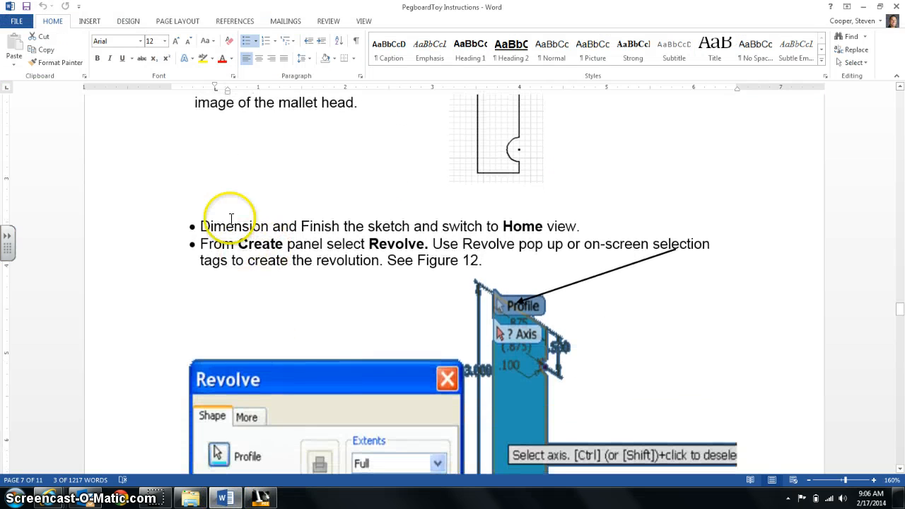
left_click_drag(199, 226, 333, 227)
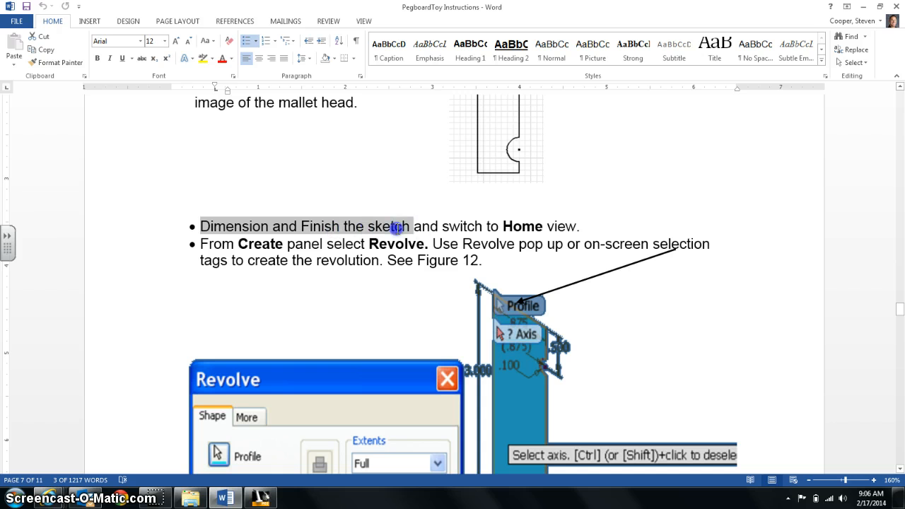
left_click_drag(572, 228, 574, 228)
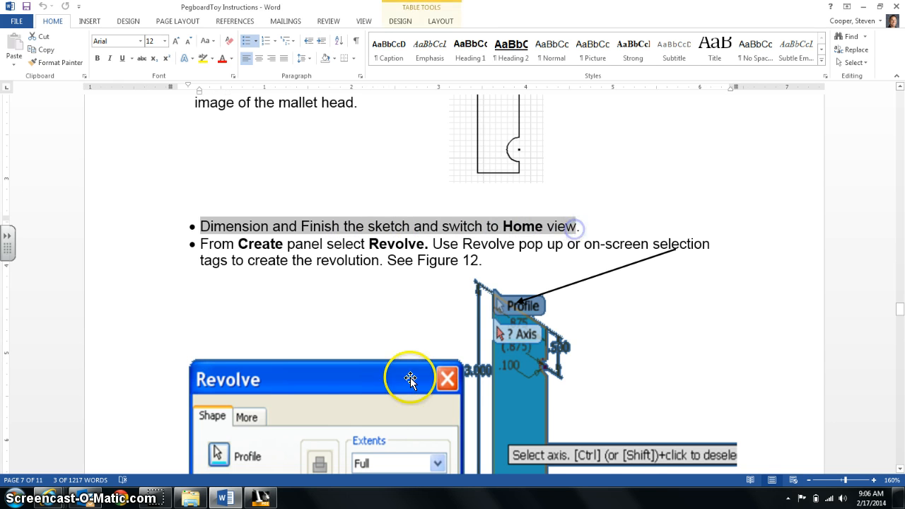
mouse_move(261, 497)
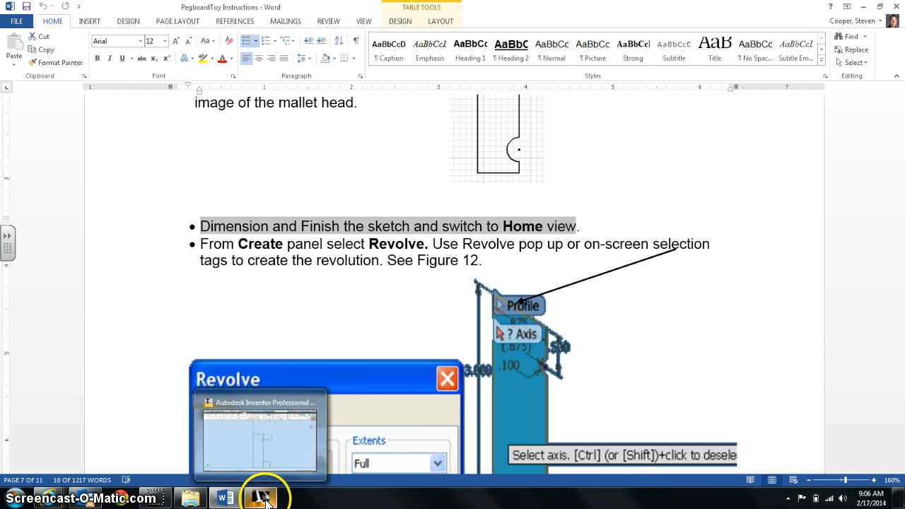
left_click(260, 496)
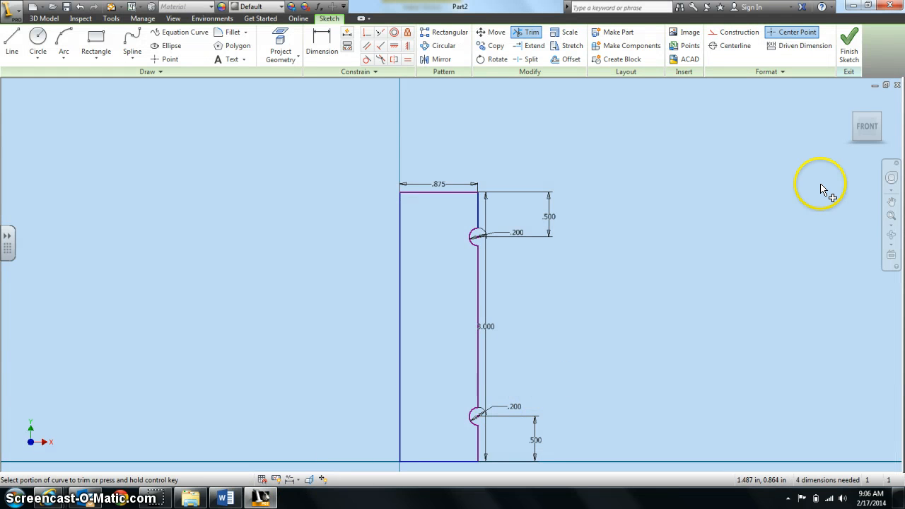
left_click(850, 48)
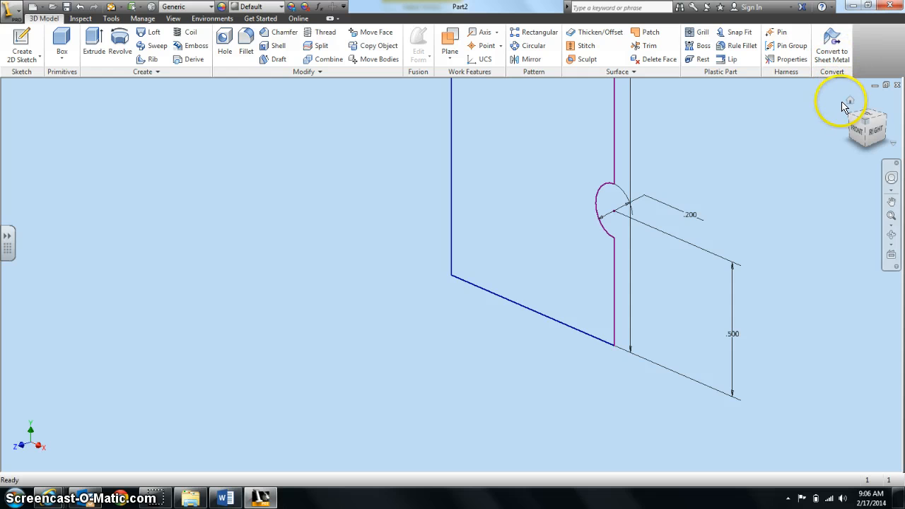
left_click(850, 101)
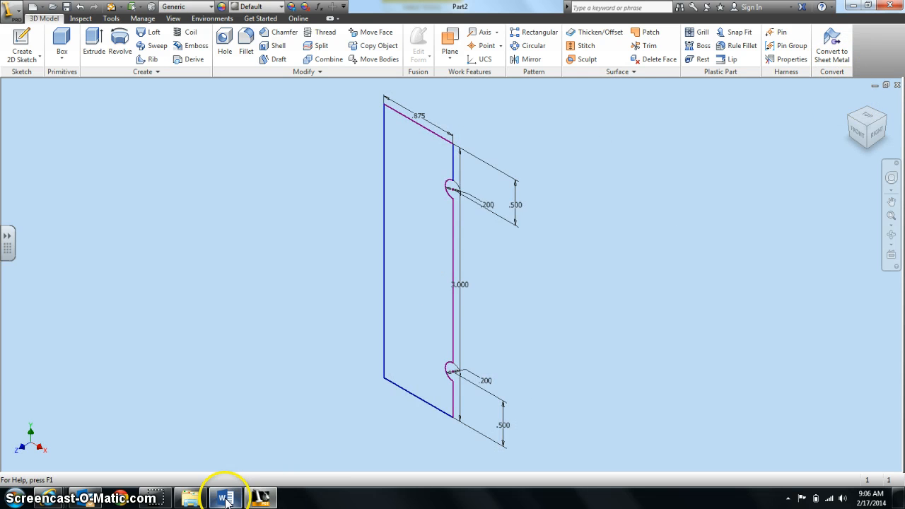
Switch to the Word instructions and examine the Revolve instruction and its figure for the profile, axis and extents settings
left_click(226, 438)
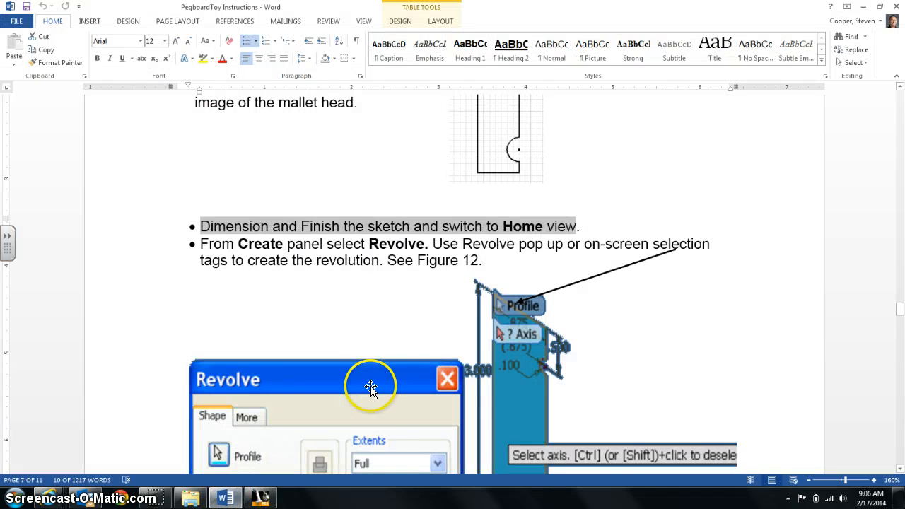
scroll(381, 368, "down", 5)
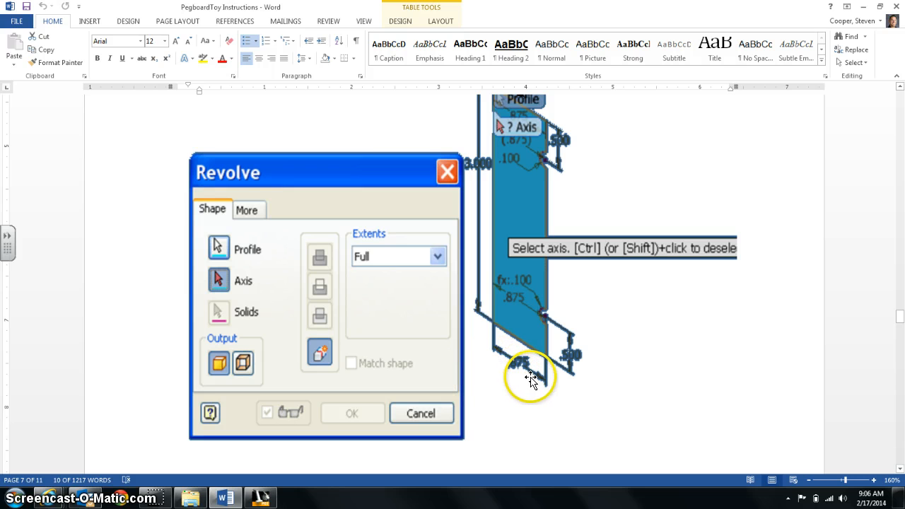
scroll(493, 330, "down", 1)
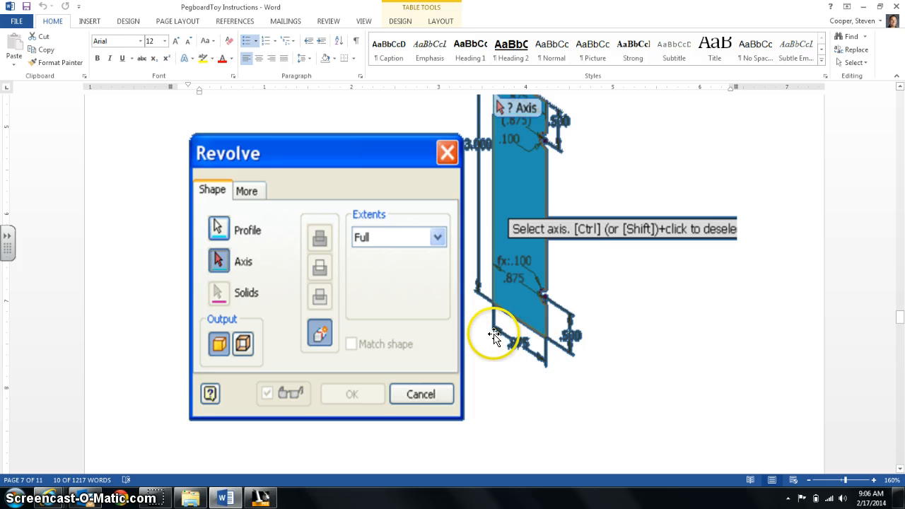
scroll(488, 311, "up", 7)
scroll(480, 311, "down", 5)
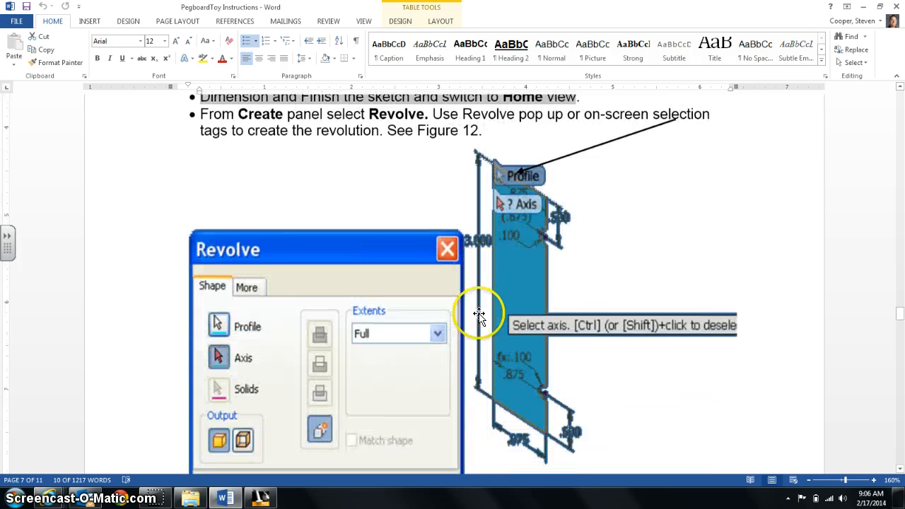
scroll(479, 314, "down", 10)
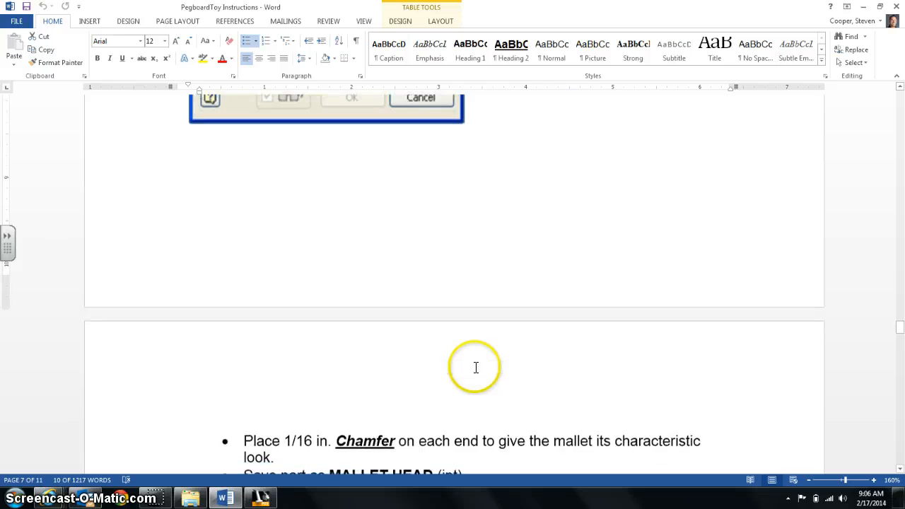
scroll(476, 367, "down", 2)
scroll(475, 366, "up", 10)
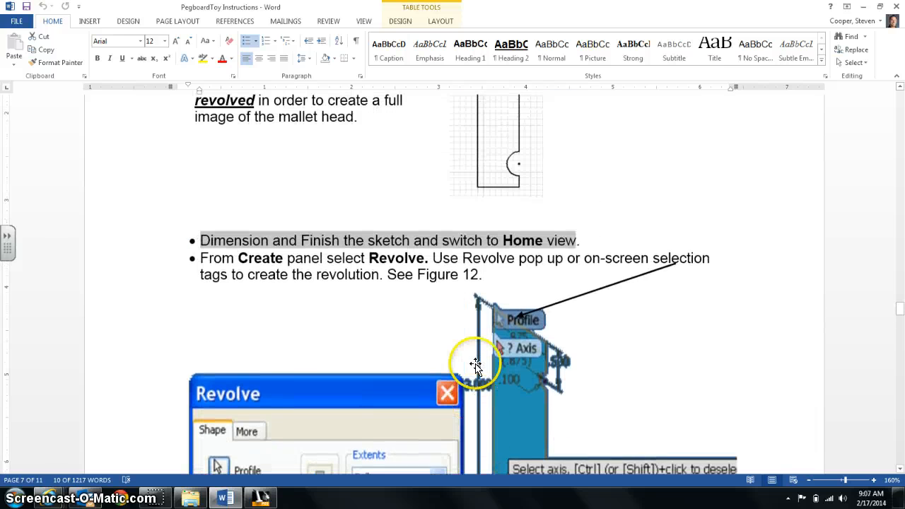
left_click_drag(230, 264, 409, 279)
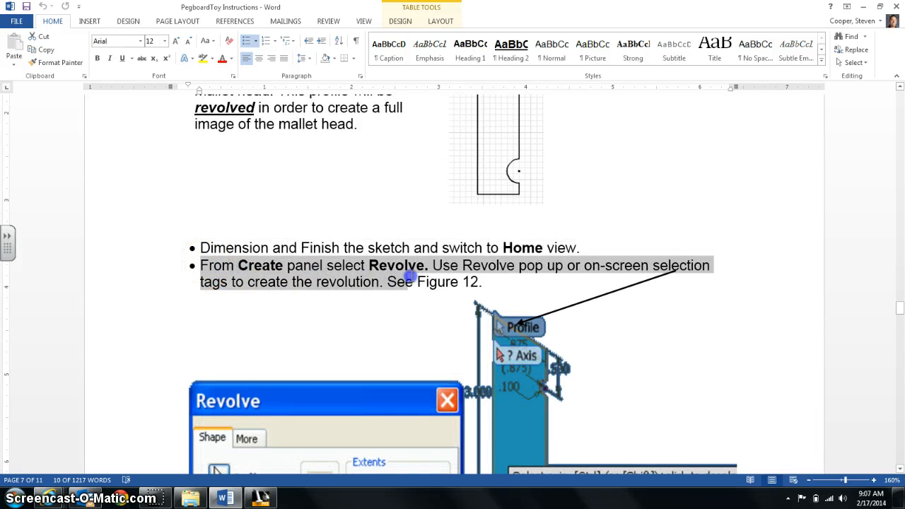
mouse_move(479, 279)
left_mouse_down()
mouse_move(496, 281)
mouse_move(483, 280)
left_mouse_up()
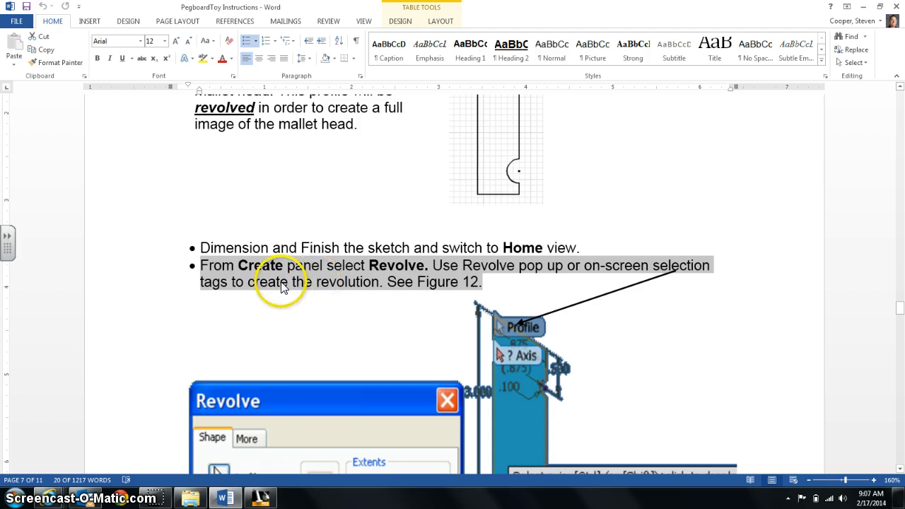
scroll(210, 327, "down", 5)
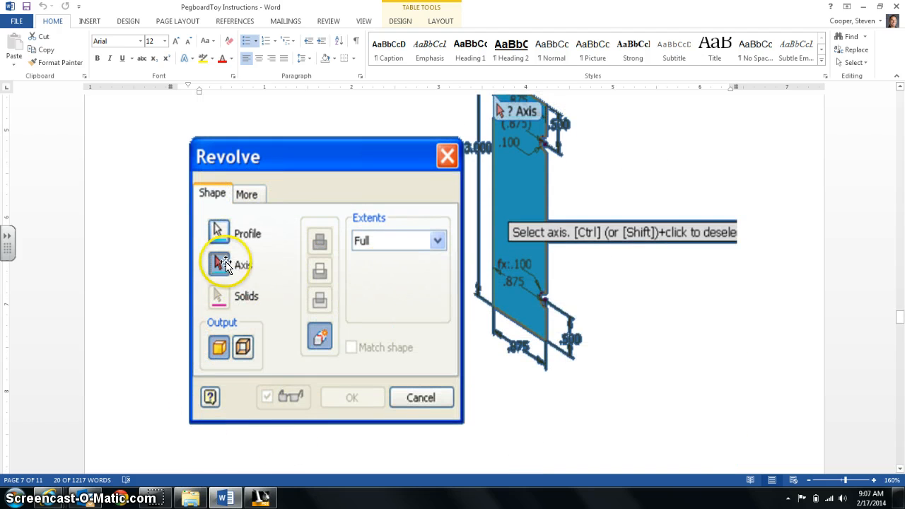
Switch back to Inventor and revolve the half profile about its long ungrooved vertical edge as a solid with Full extents
left_click(259, 497)
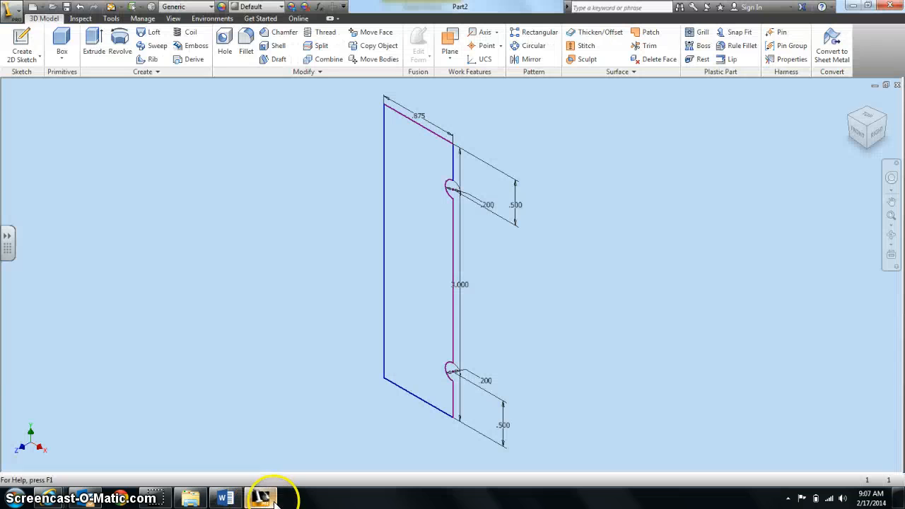
left_click(122, 41)
left_click_drag(131, 88, 298, 157)
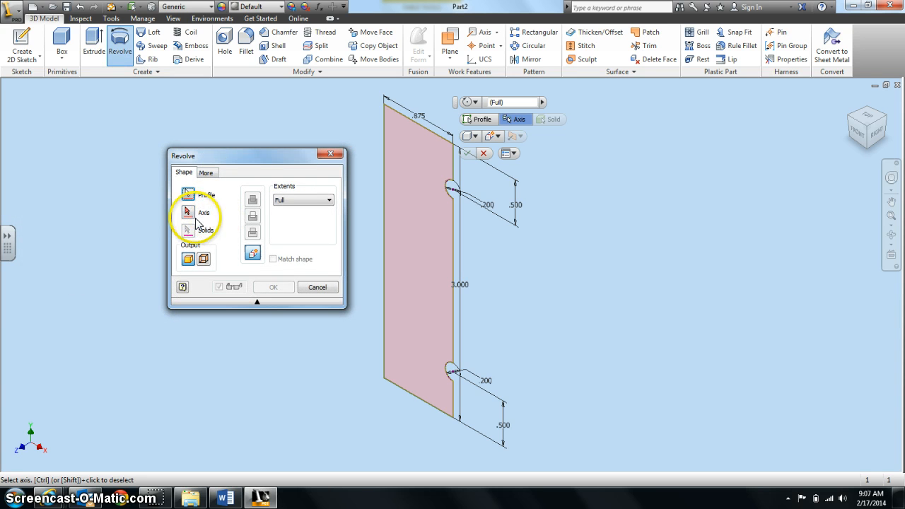
left_click(384, 265)
left_click(328, 201)
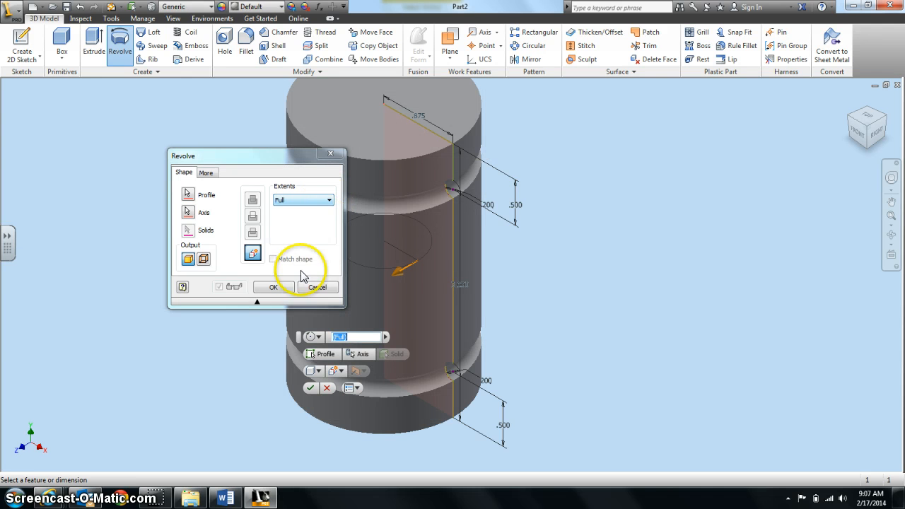
left_click_drag(286, 162, 190, 161)
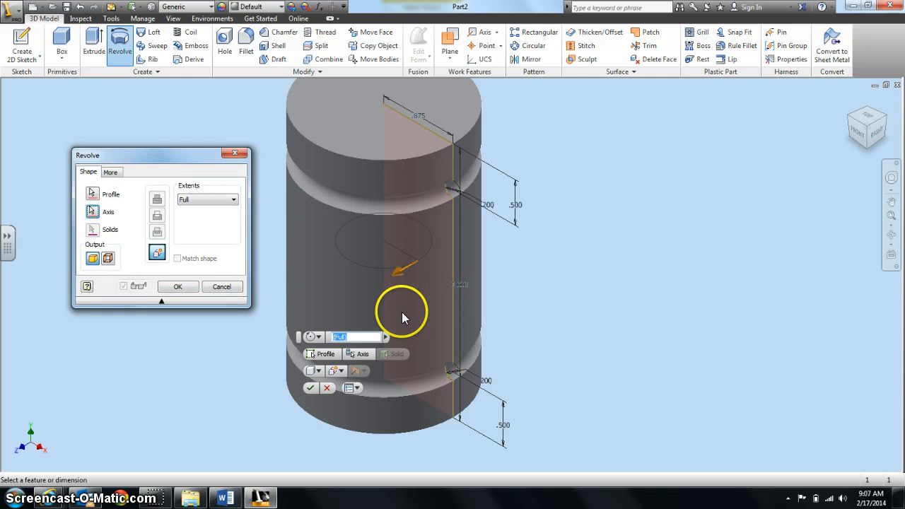
left_click(178, 287)
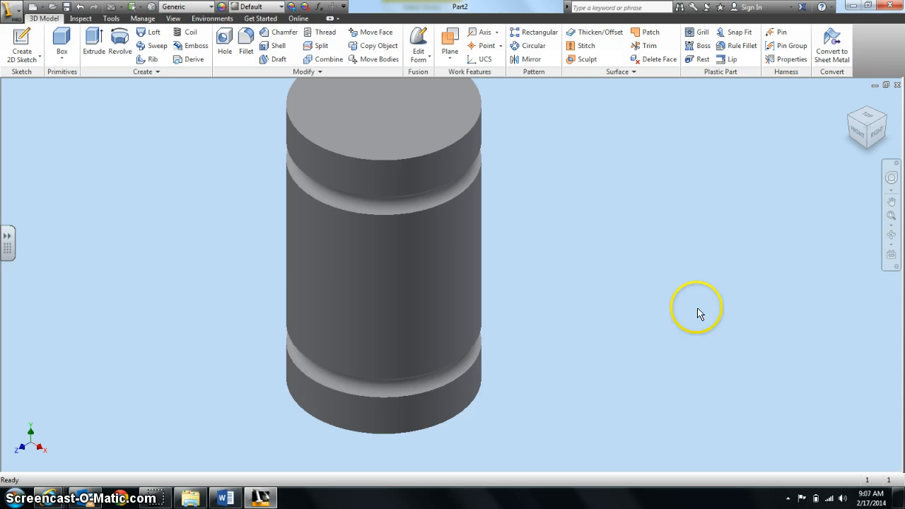
Return the mallet head to the Home view, and in the Word instructions find and highlight the chamfer size for its ends
left_click(864, 111)
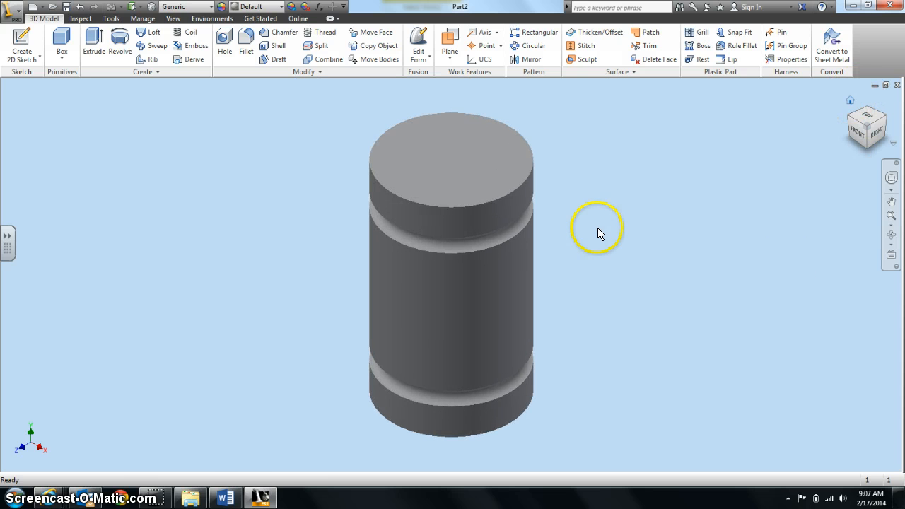
left_click(233, 500)
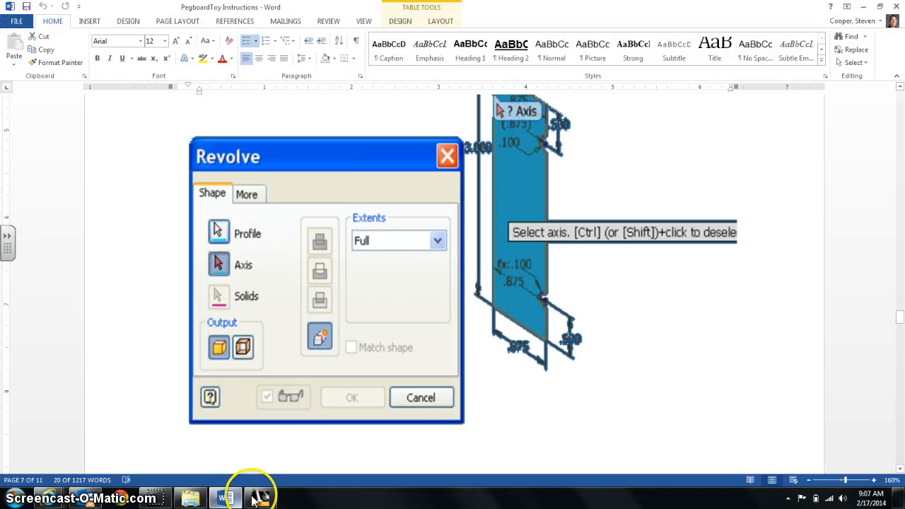
scroll(348, 328, "down", 3)
scroll(349, 327, "down", 6)
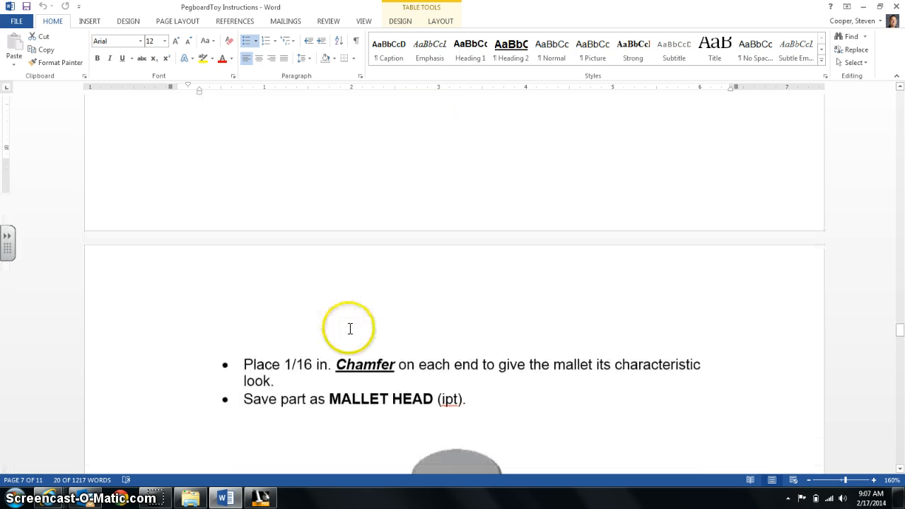
scroll(258, 178, "down", 1)
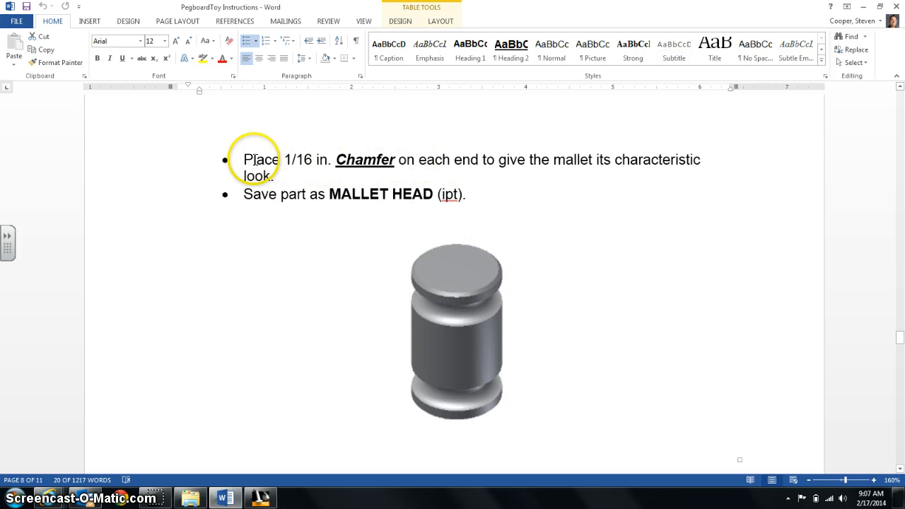
left_click_drag(283, 160, 372, 159)
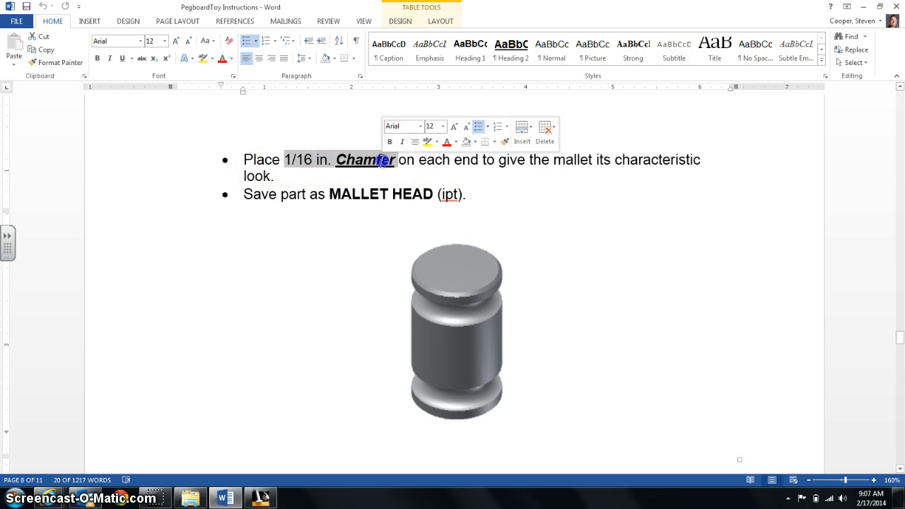
Switch back to Inventor and chamfer the outer circular edges at both ends of the mallet head with a 1/16 in distance
left_click(258, 498)
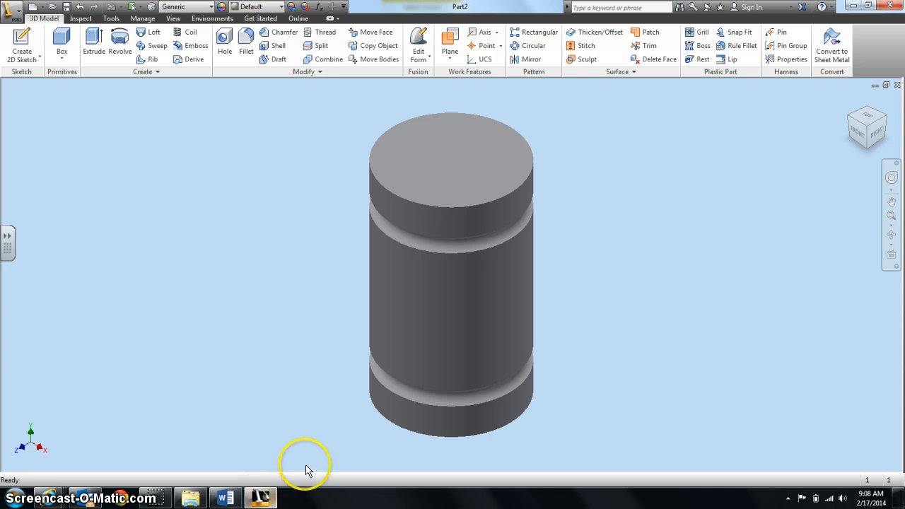
left_click(282, 35)
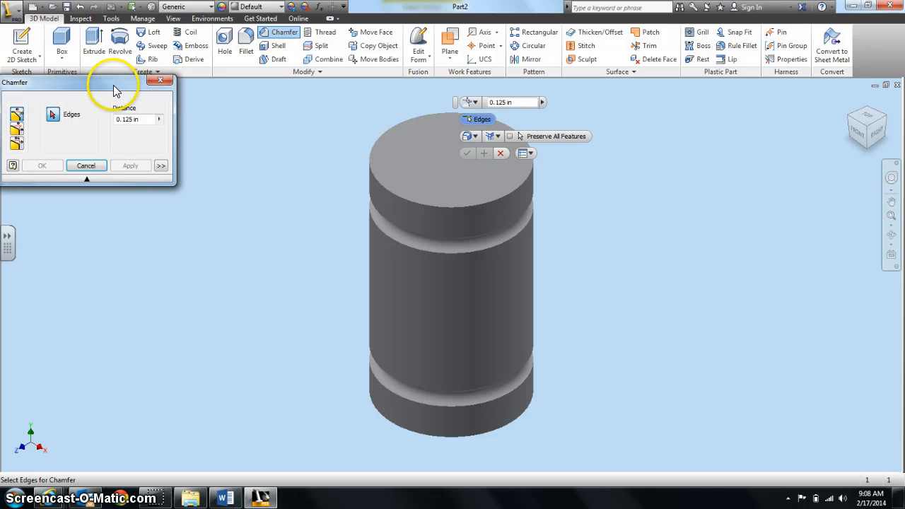
left_click_drag(119, 85, 287, 176)
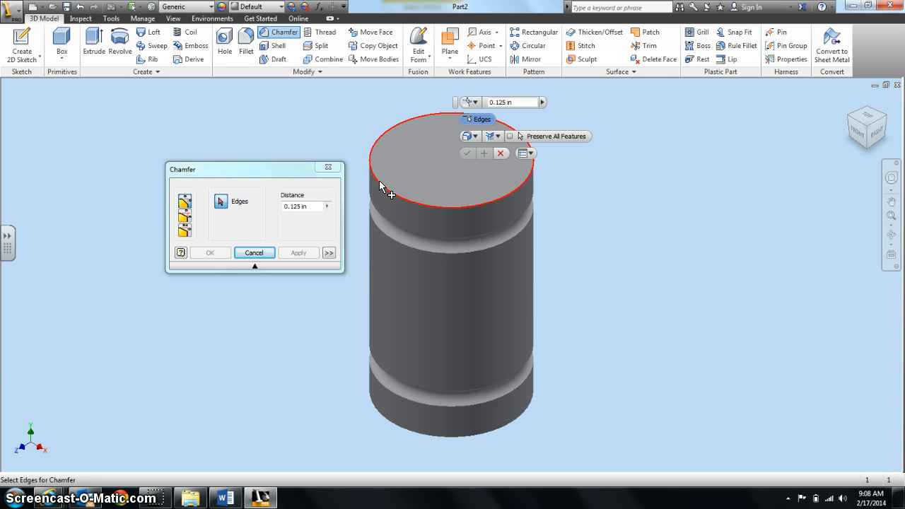
left_click(432, 203)
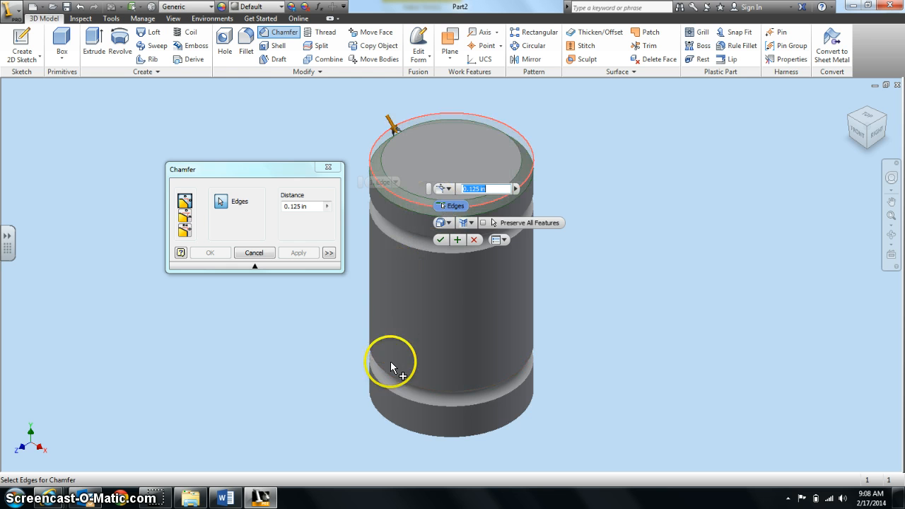
left_click(400, 430)
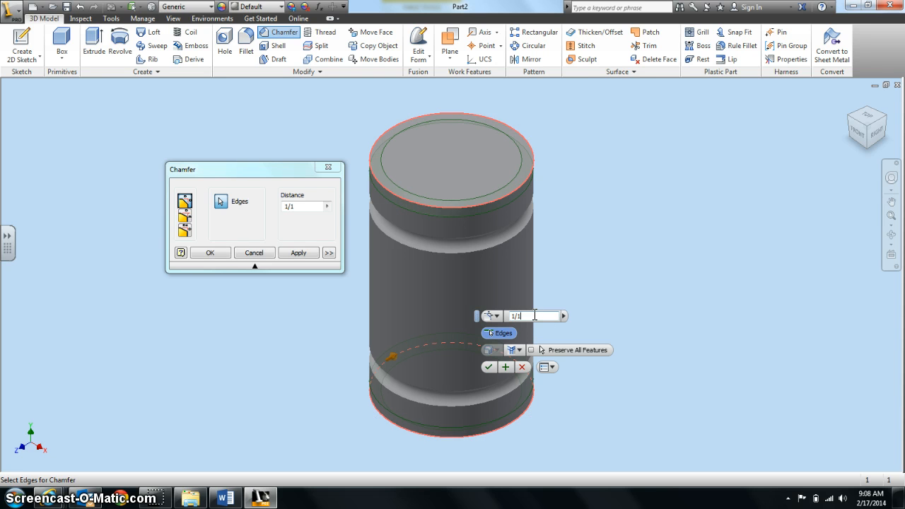
left_click(301, 256)
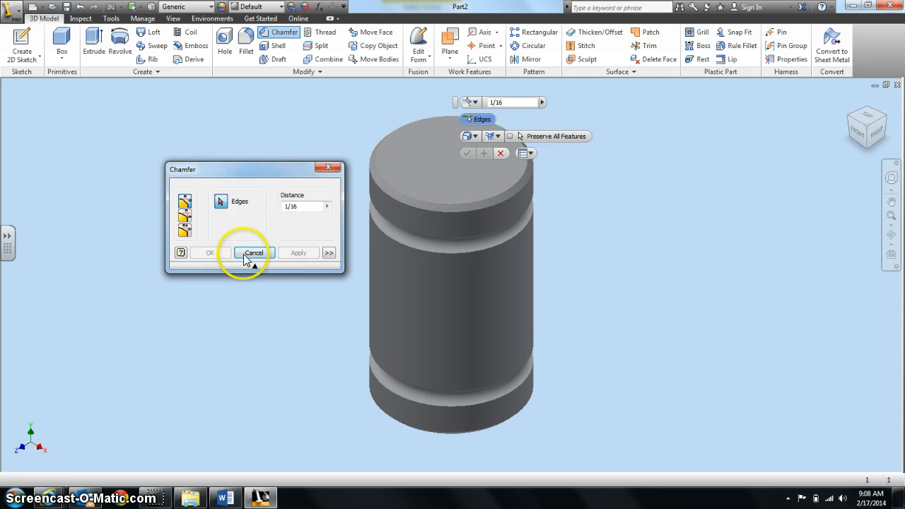
left_click(328, 167)
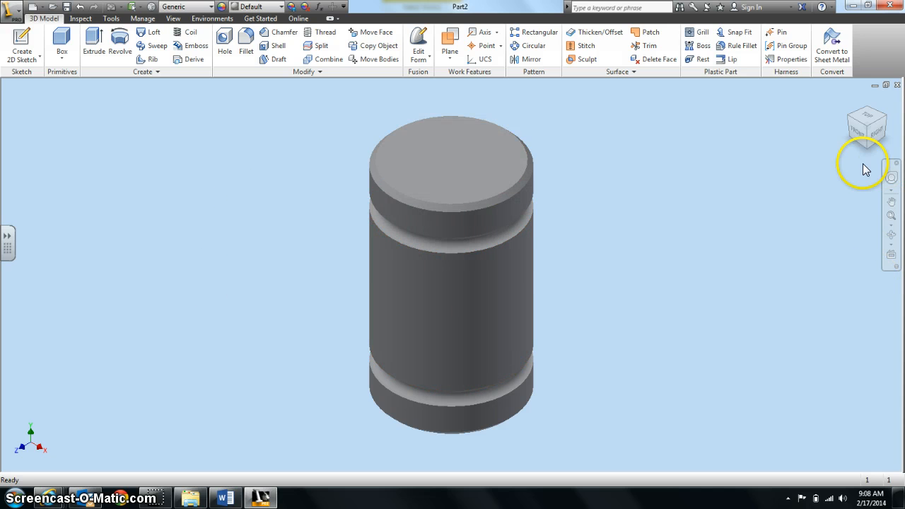
Switch to the Word instructions and examine the Work Plane on the YZ Plane section, highlighting its first instruction
mouse_move(856, 121)
left_mouse_down()
mouse_move(824, 111)
mouse_move(751, 145)
mouse_move(852, 236)
mouse_move(48, 195)
mouse_move(63, 141)
mouse_move(10, 121)
mouse_move(833, 131)
left_mouse_up()
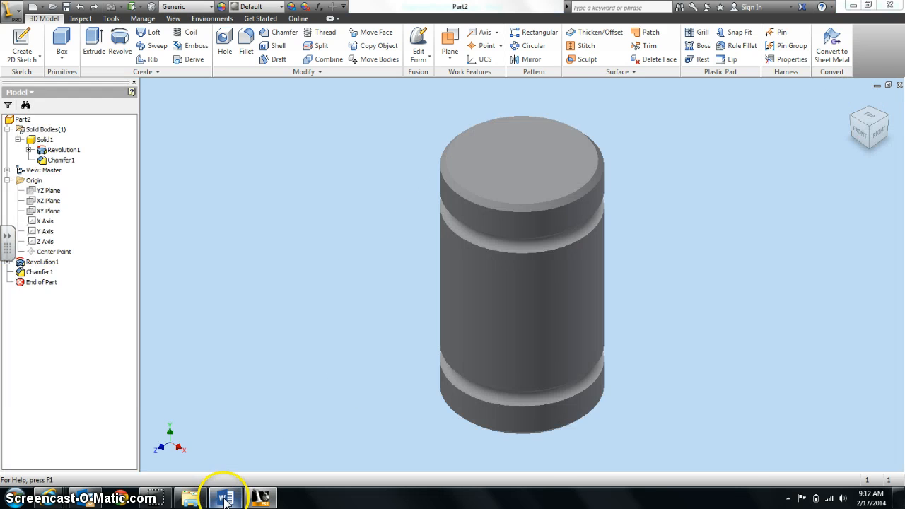
left_click(225, 495)
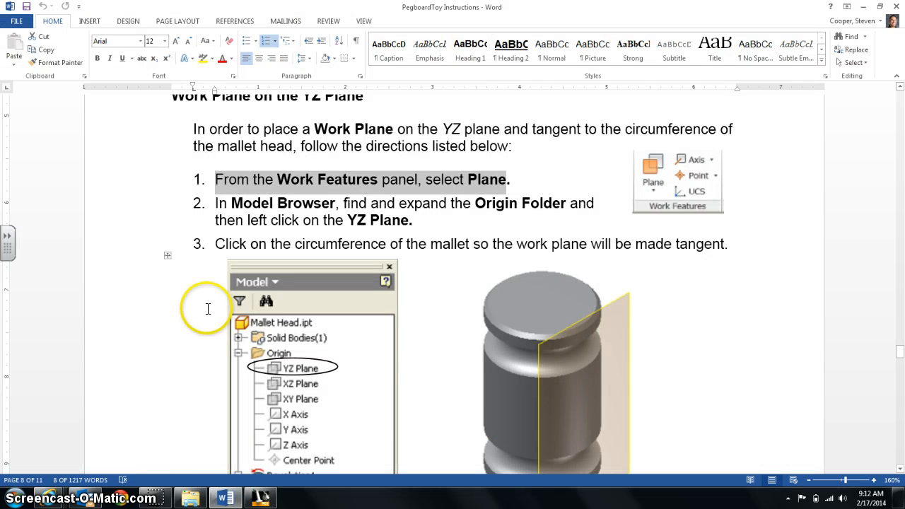
scroll(208, 339, "down", 3)
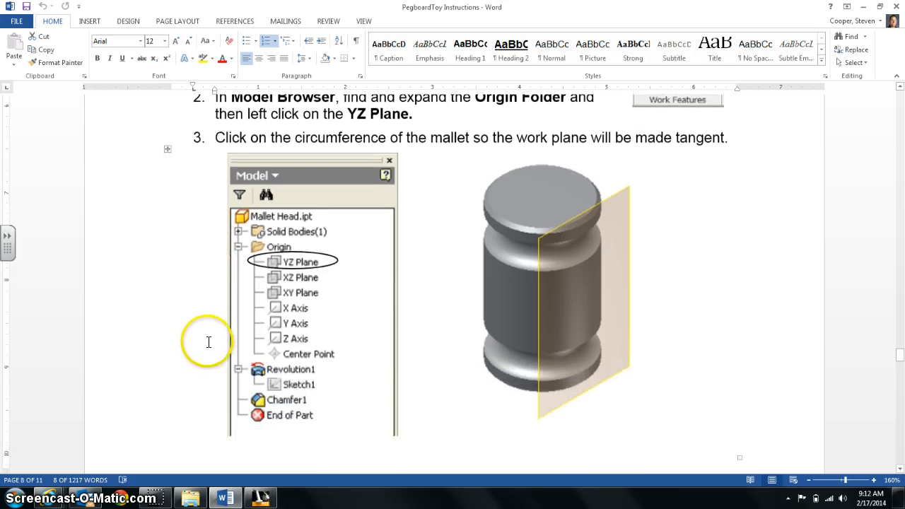
scroll(209, 342, "up", 3)
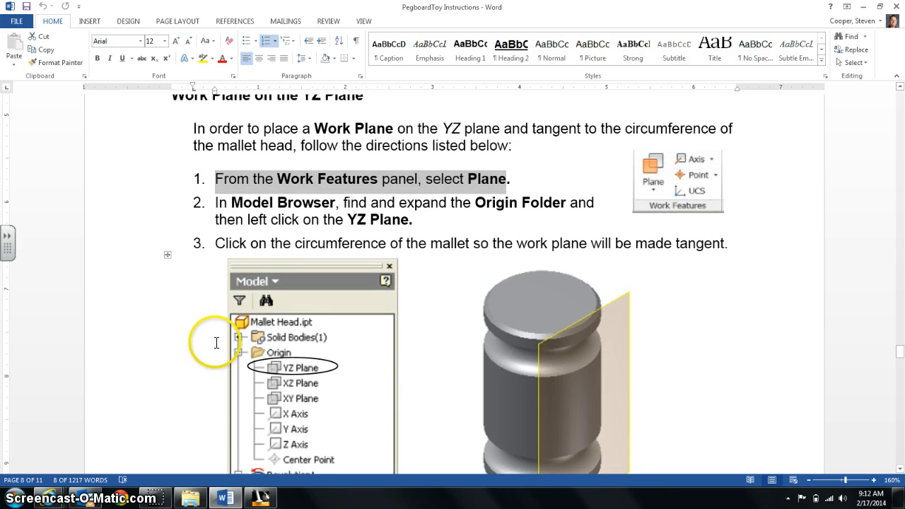
scroll(212, 159, "up", 1)
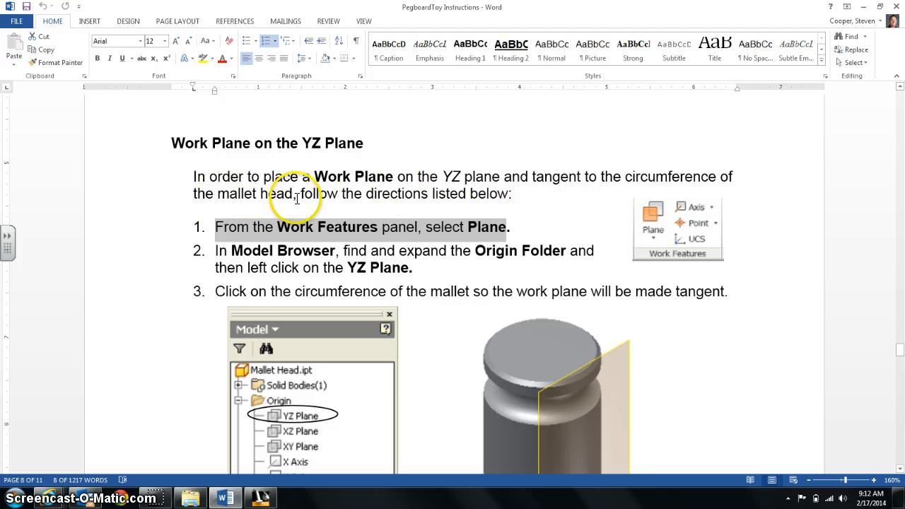
left_click_drag(214, 230, 393, 231)
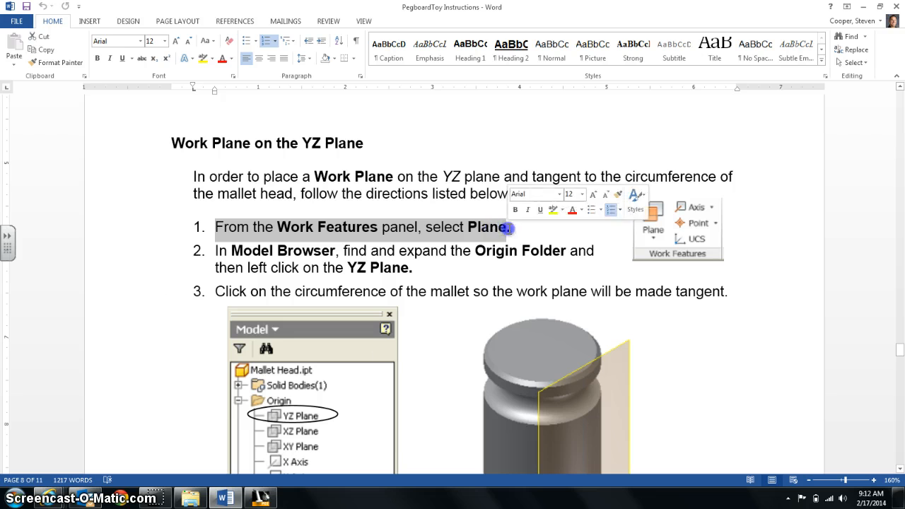
In Inventor, start a work plane, check the reference instruction in Word, and select the origin's YZ Plane as its parallel reference
left_click(260, 497)
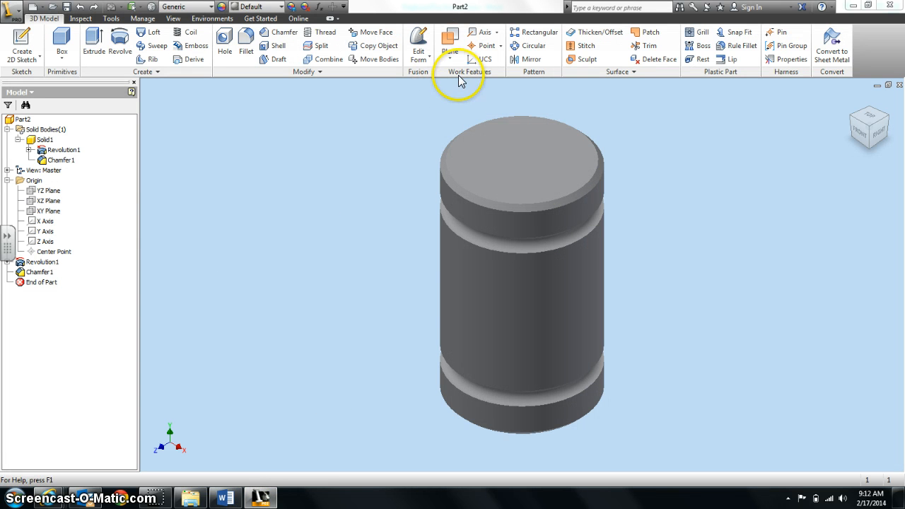
left_click(452, 41)
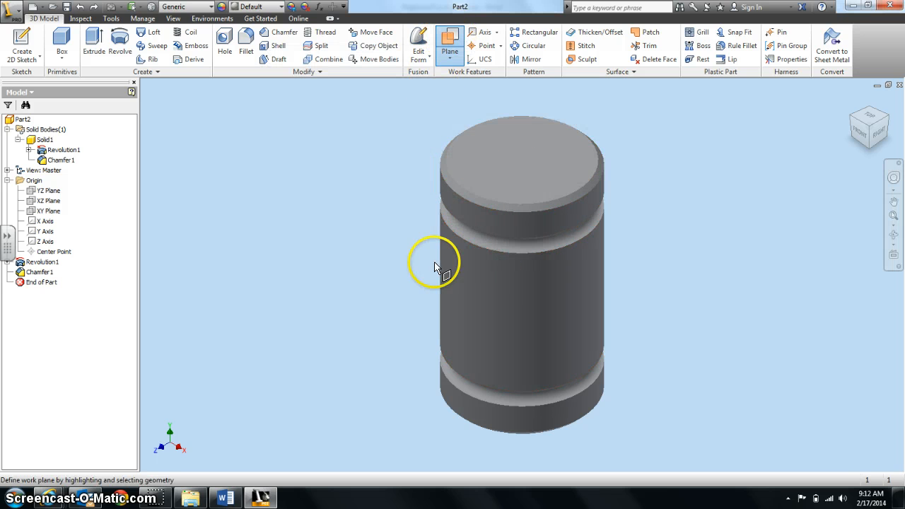
left_click(225, 497)
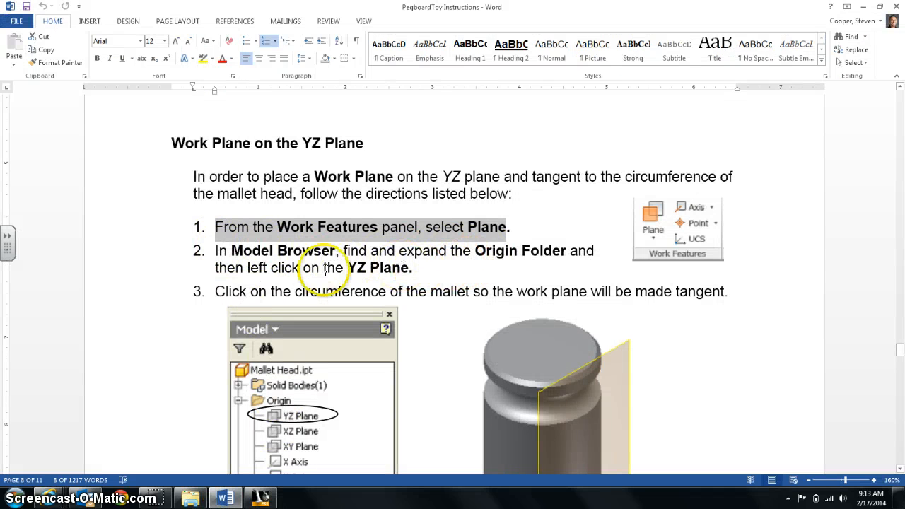
left_click(260, 498)
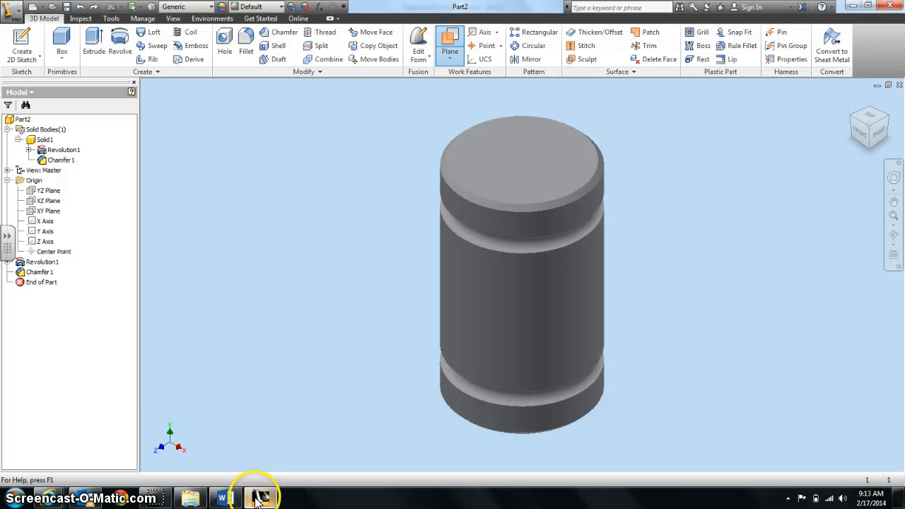
left_click(8, 181)
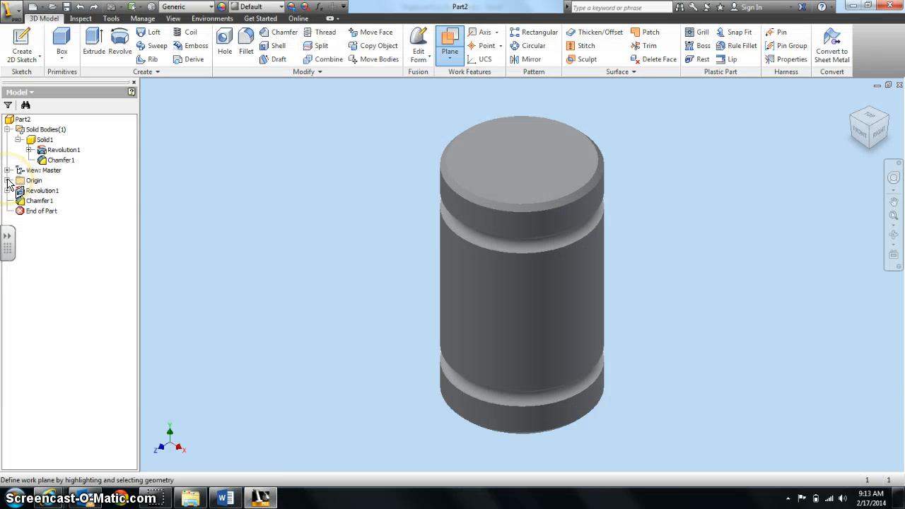
left_click(8, 181)
left_click(8, 181)
left_click(8, 181)
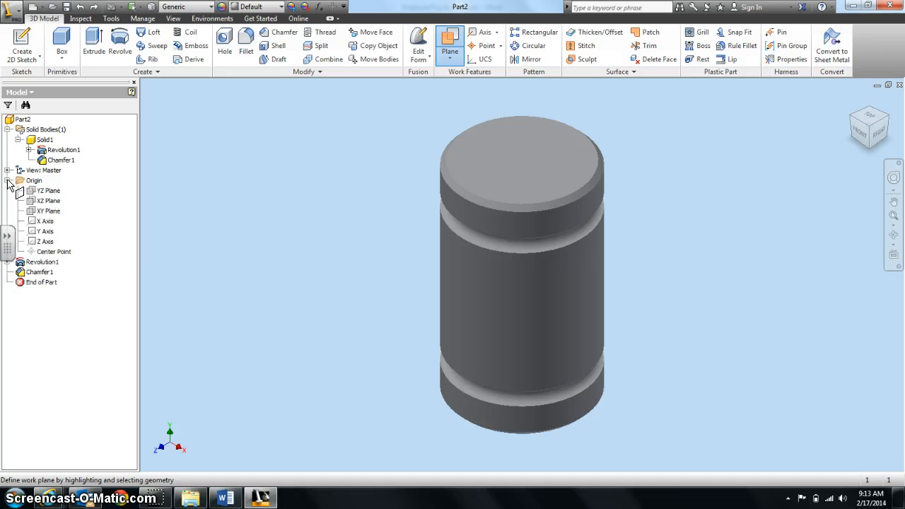
left_click(54, 192)
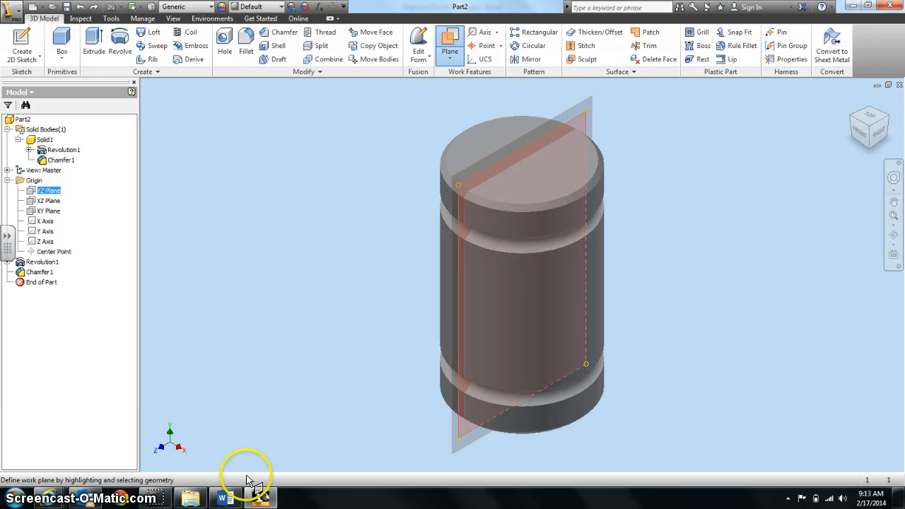
Check the tangency instruction in Word, and in Inventor place the work plane tangent to the mallet head's outer circumference
left_click(225, 497)
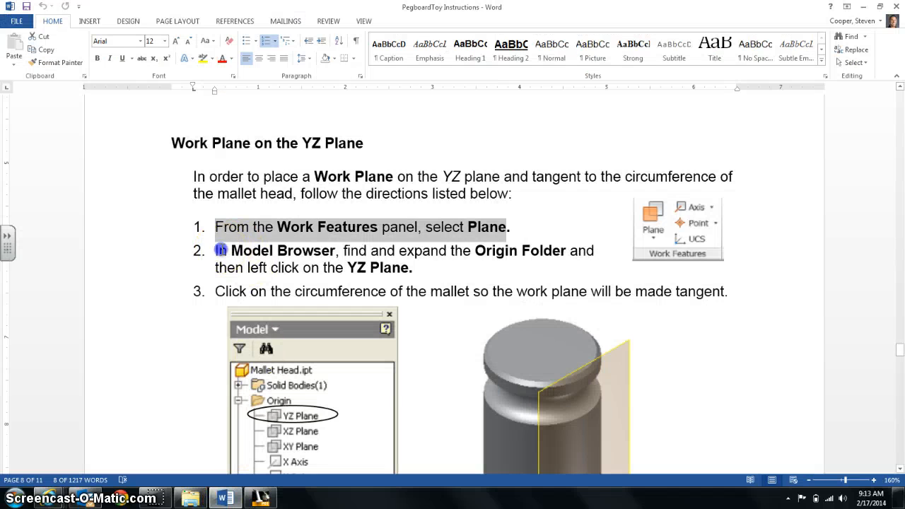
left_click_drag(219, 250, 444, 267)
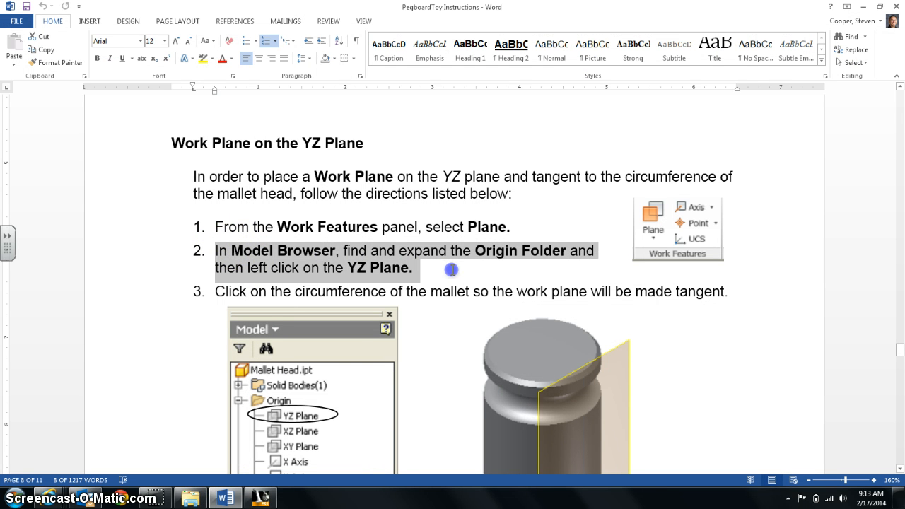
scroll(212, 289, "down", 2)
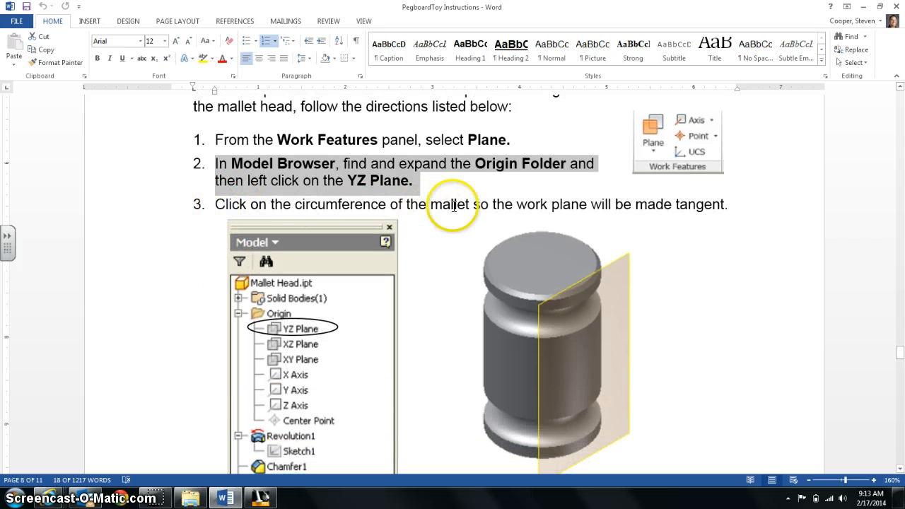
scroll(561, 299, "down", 5)
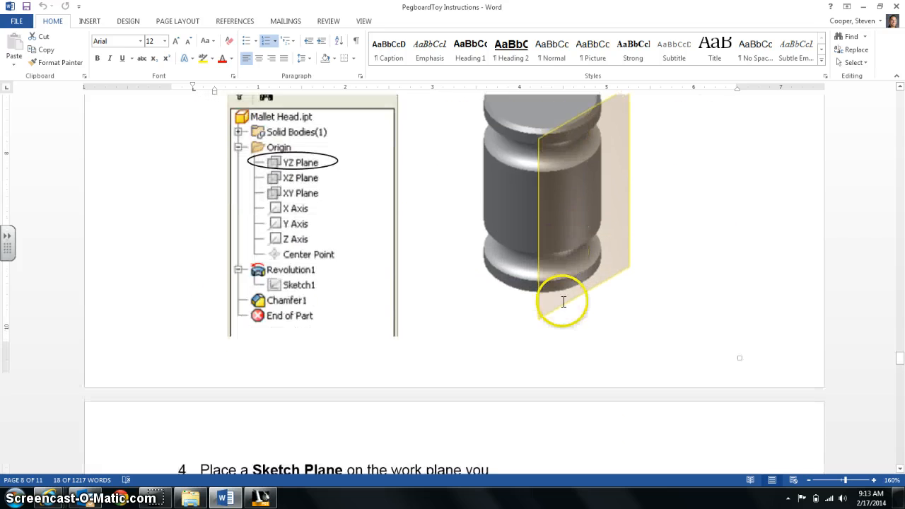
scroll(541, 303, "down", 5)
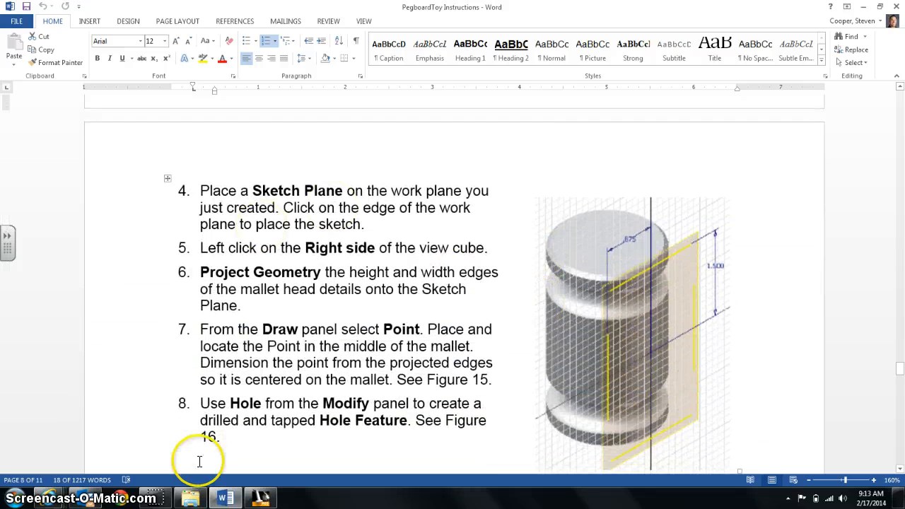
left_click(258, 498)
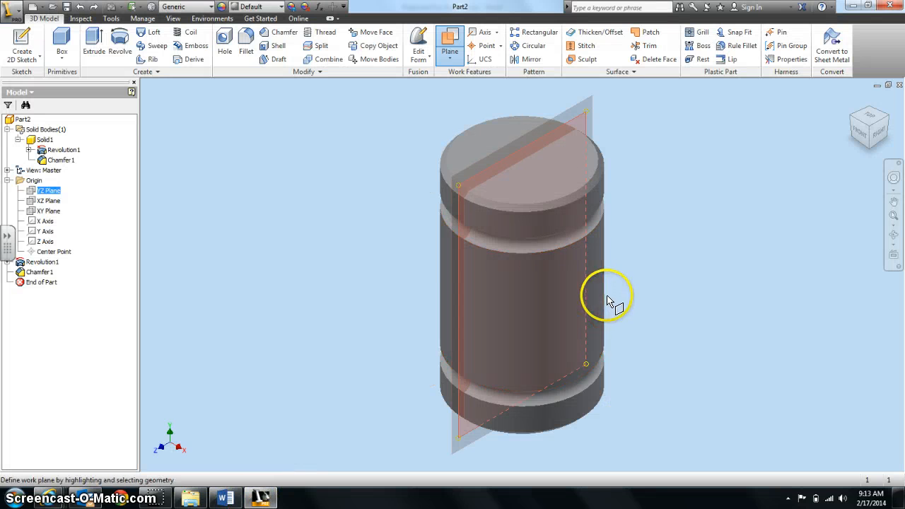
left_click(599, 175)
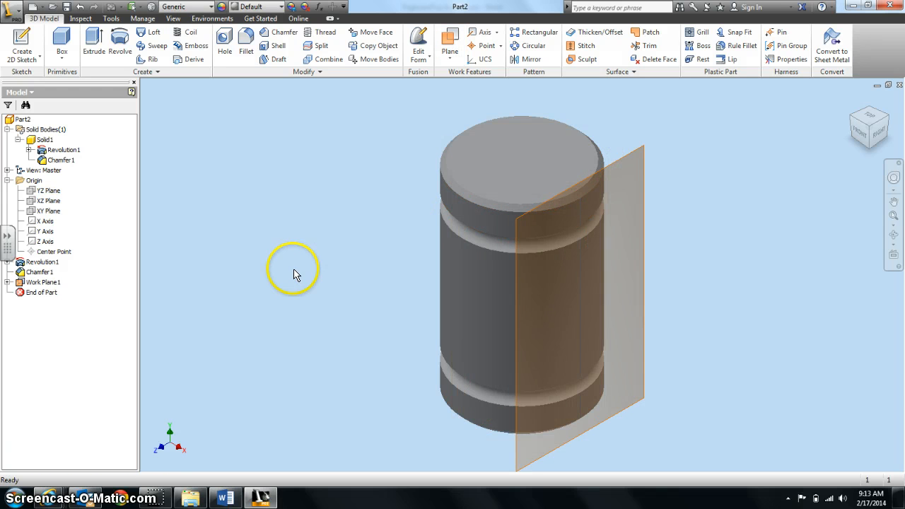
Switch to Word, highlight instruction 4 about placing a sketch plane on the work plane, and return to Inventor
left_click(225, 498)
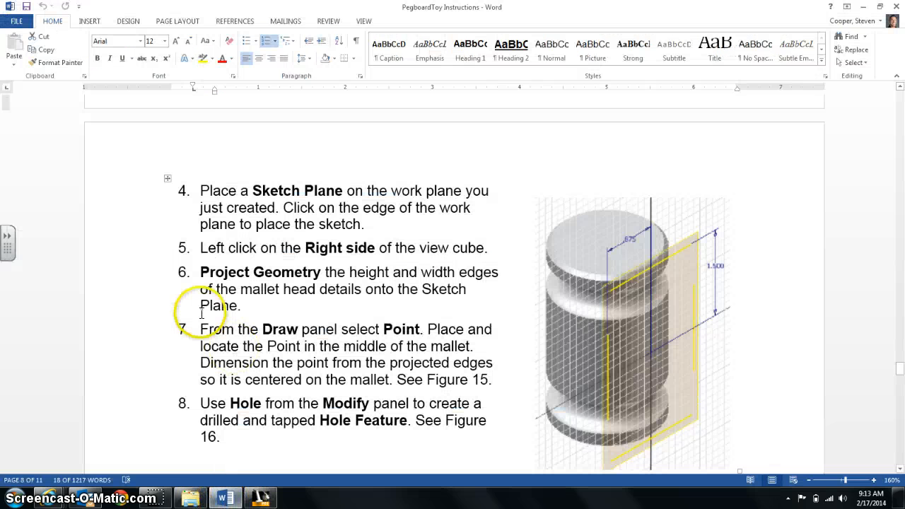
mouse_move(200, 190)
left_mouse_down()
mouse_move(320, 205)
mouse_move(383, 225)
left_mouse_up()
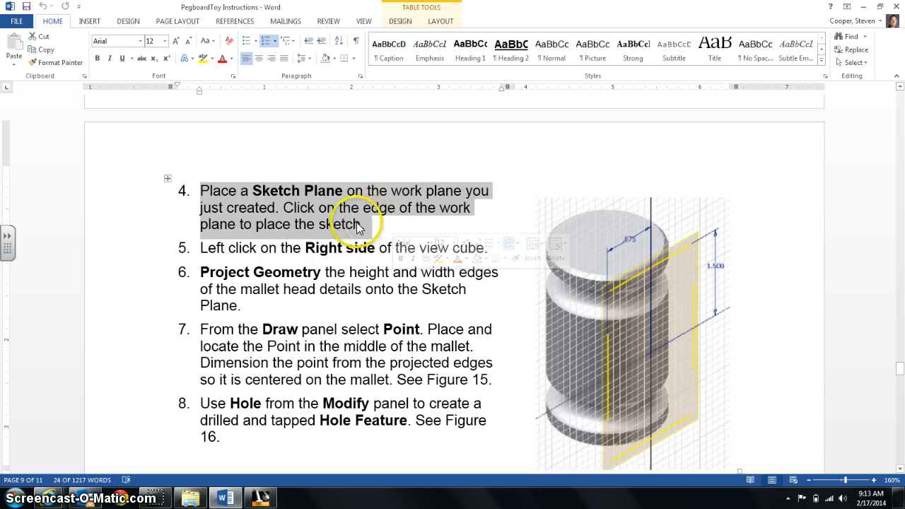
left_click(251, 503)
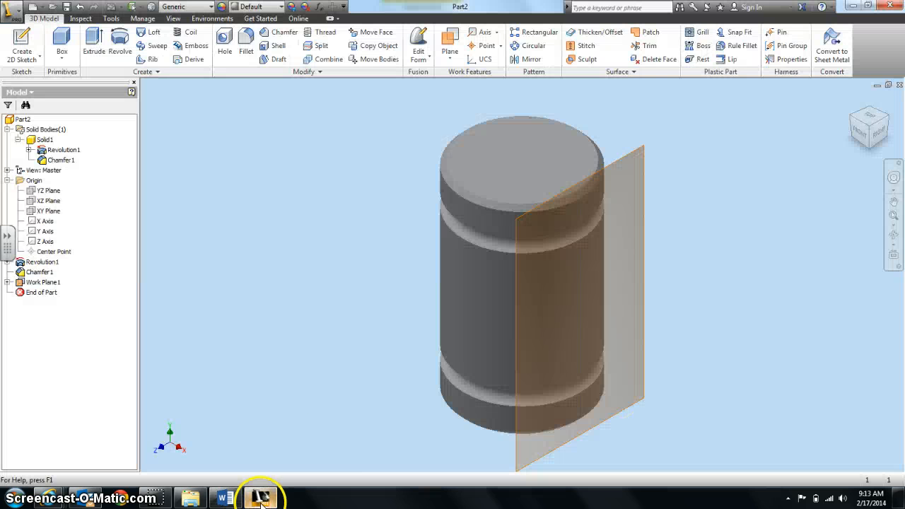
Create a 2D sketch on the work plane tangent to the mallet head
left_click(23, 43)
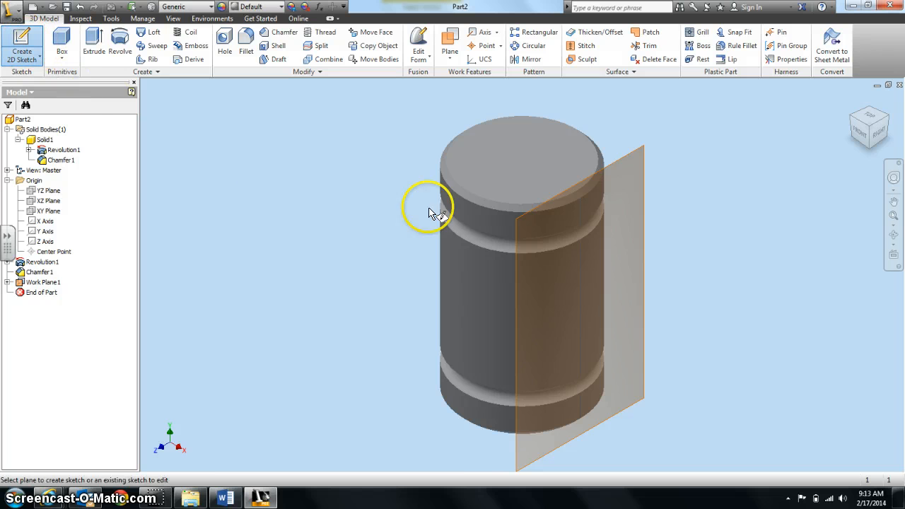
left_click(638, 149)
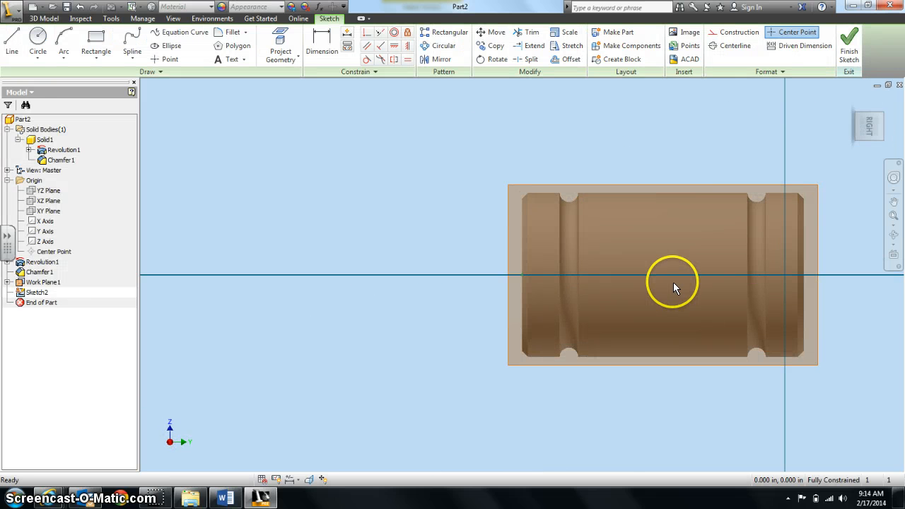
Switch to the Word instructions, highlight instruction 5 about the view cube's right side, and return to Inventor
left_click(259, 494)
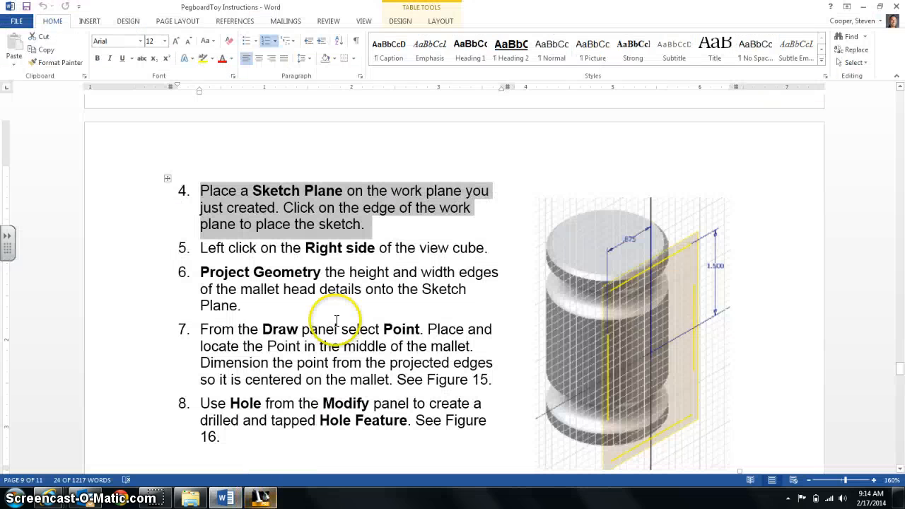
left_click_drag(212, 241, 429, 249)
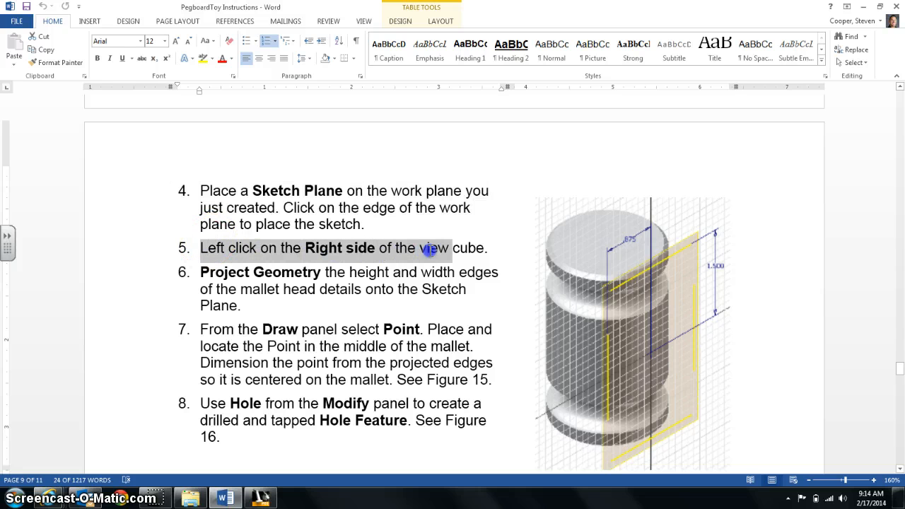
left_click_drag(489, 249, 491, 251)
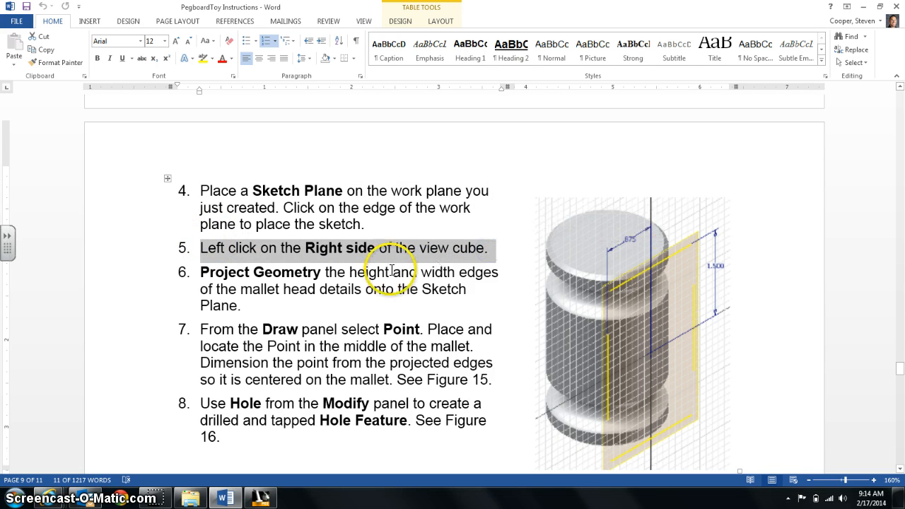
left_click(262, 499)
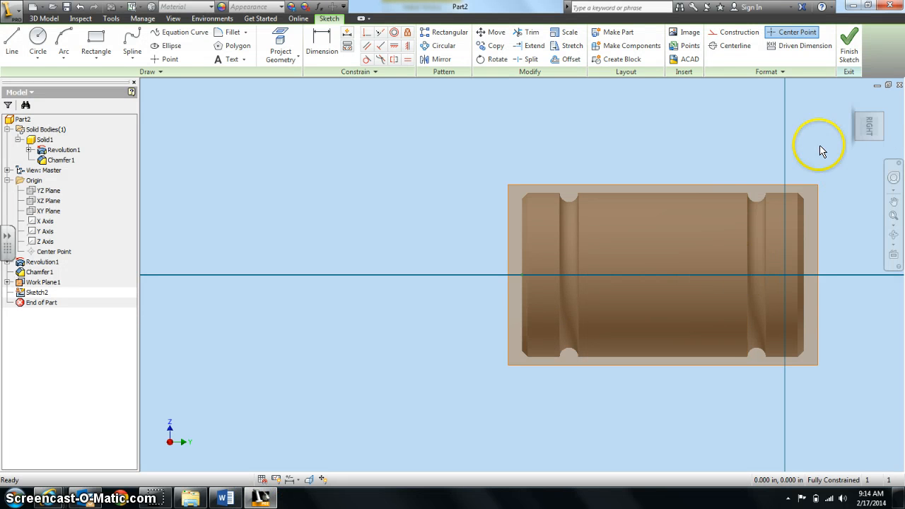
Switch to Word, highlight instruction 6 about projecting the mallet head's height and width edges, and return to Inventor
left_click(224, 497)
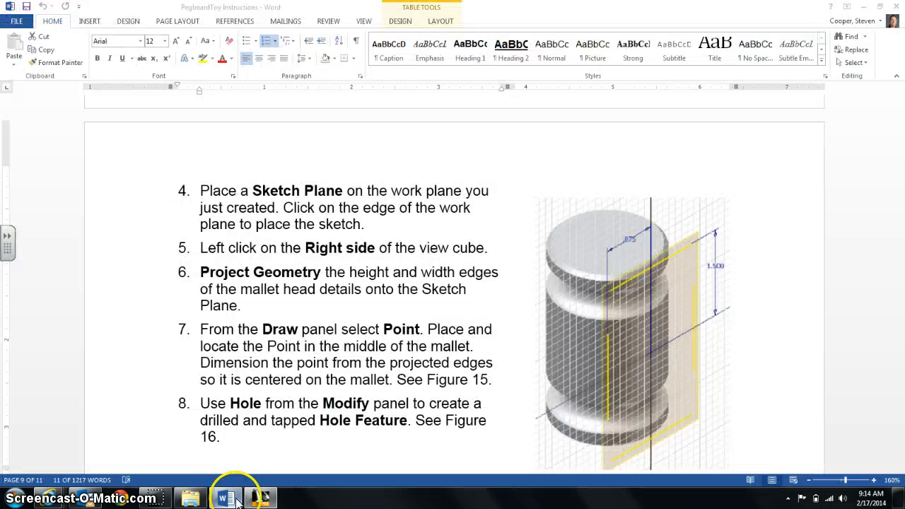
left_click_drag(210, 275, 265, 303)
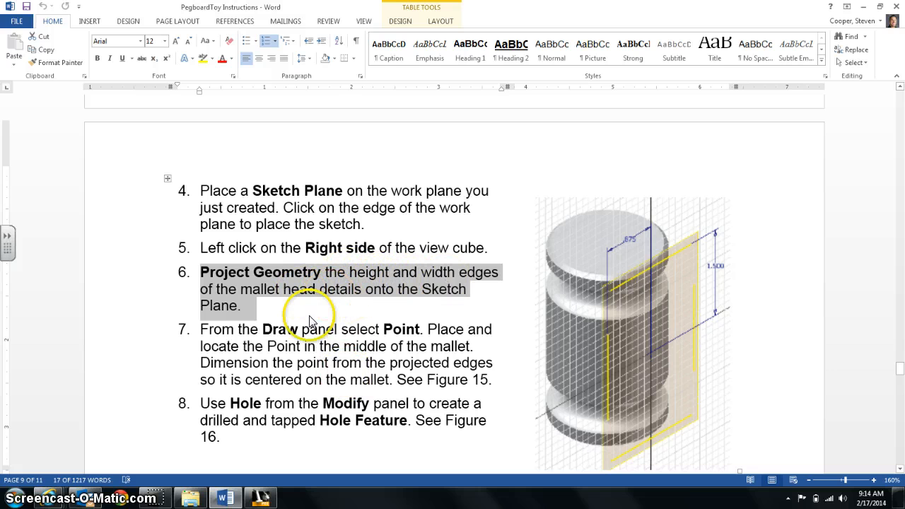
scroll(296, 328, "down", 1)
left_click(260, 499)
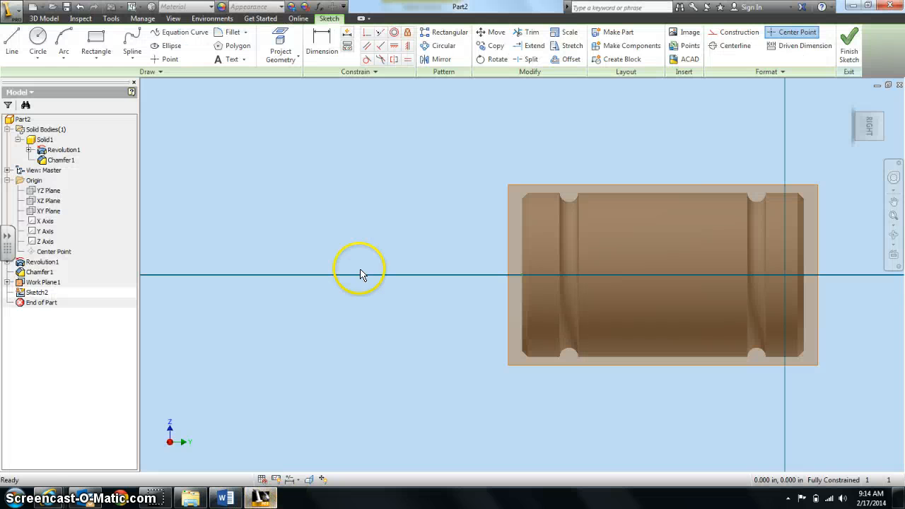
Project the mallet head's two end edges and the two long edges of its middle section onto the sketch
left_click(283, 41)
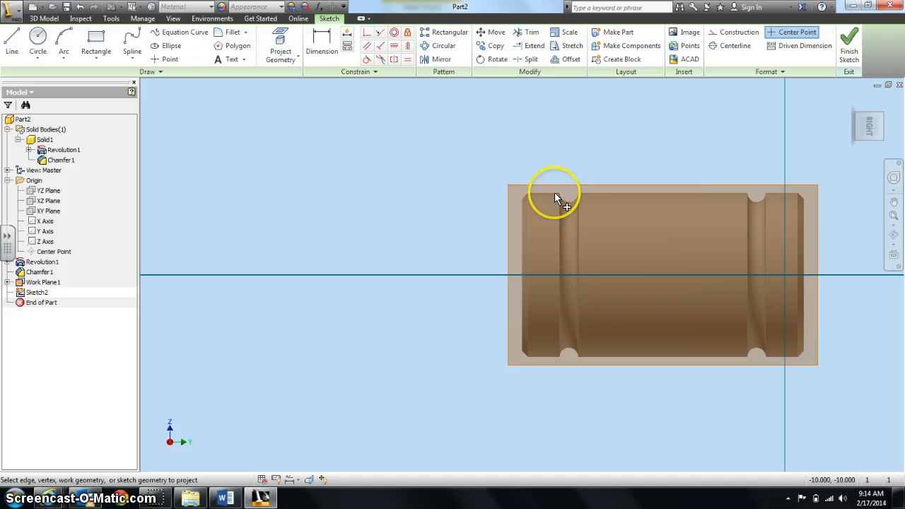
left_click(604, 194)
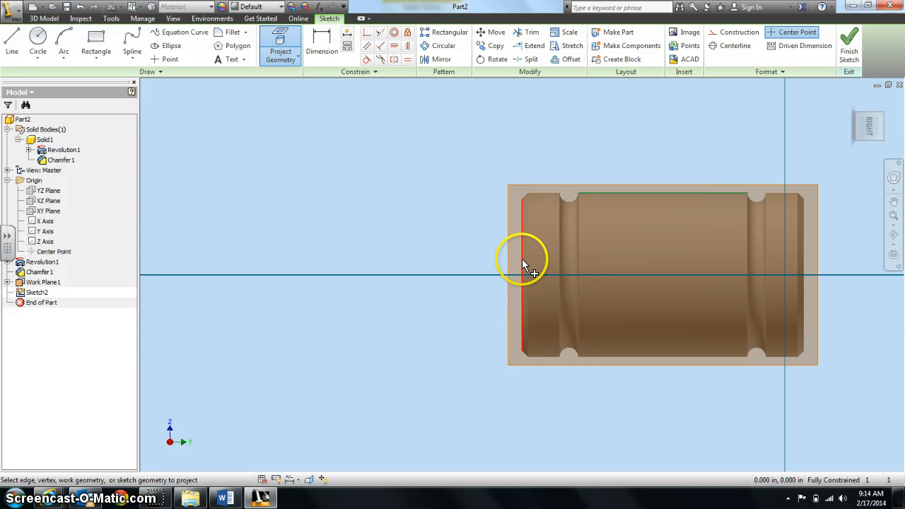
left_click(522, 263)
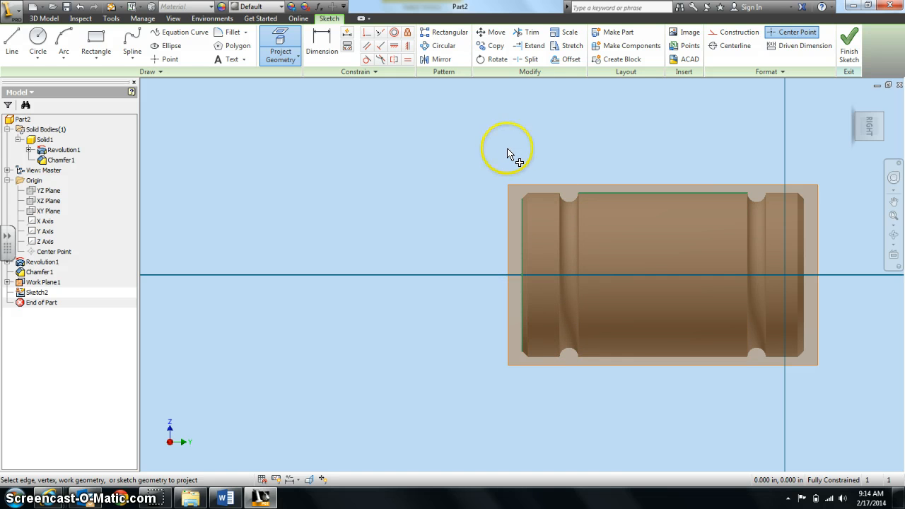
left_click(645, 358)
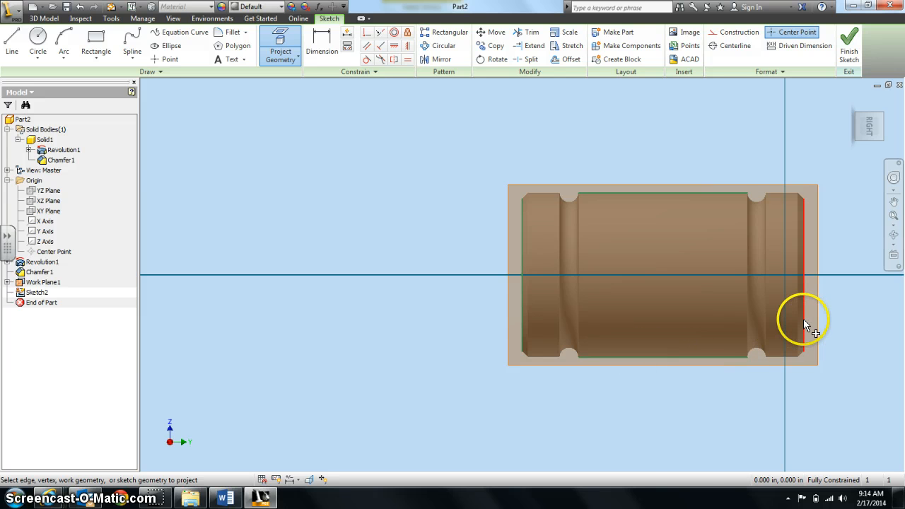
Switch to Word, highlight instruction 7 about placing and dimensioning the center point, and return to Inventor
left_click(232, 497)
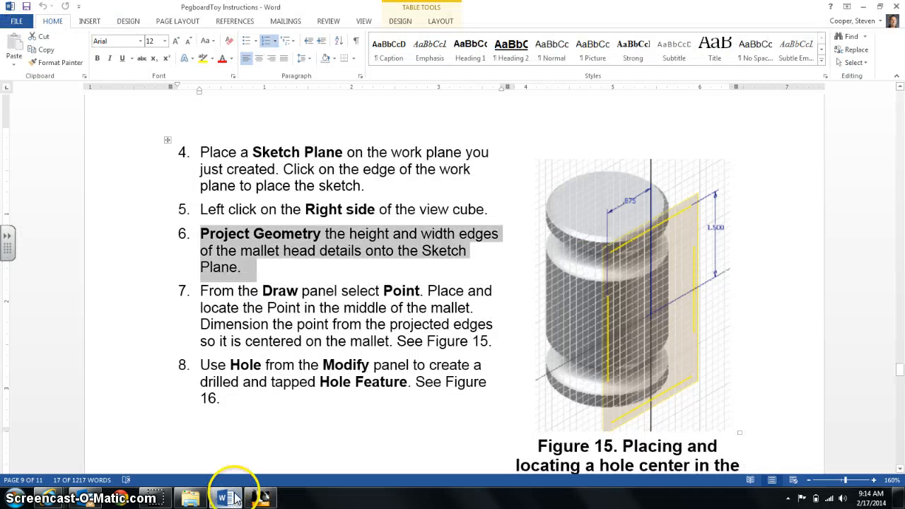
mouse_move(200, 290)
left_mouse_down()
mouse_move(360, 304)
mouse_move(366, 323)
mouse_move(396, 333)
mouse_move(494, 344)
left_mouse_up()
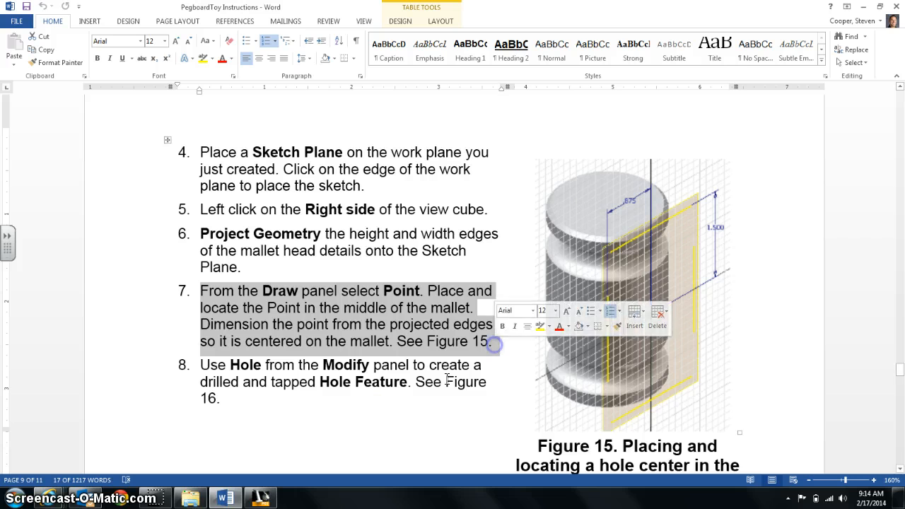
left_click(260, 497)
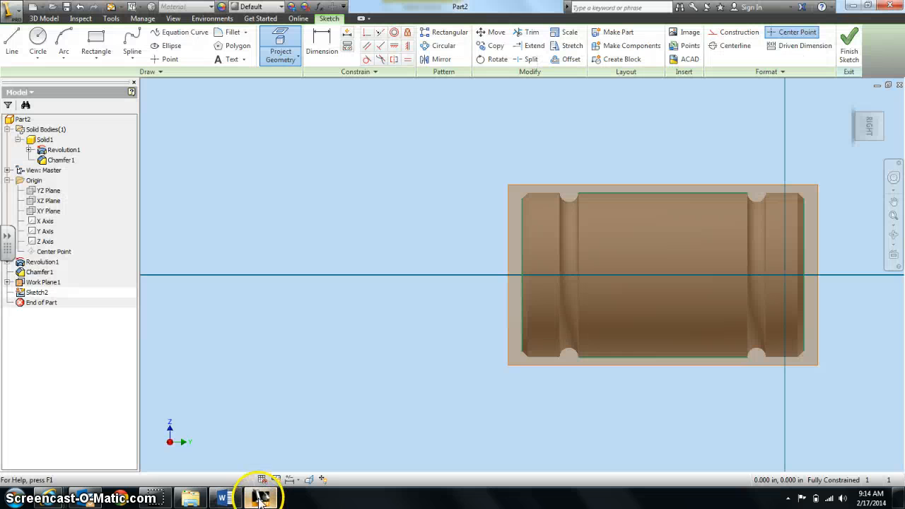
Place a sketch point on the mallet's long centerline near its middle, at about X -1.3 in, Y 0 in
left_click(170, 59)
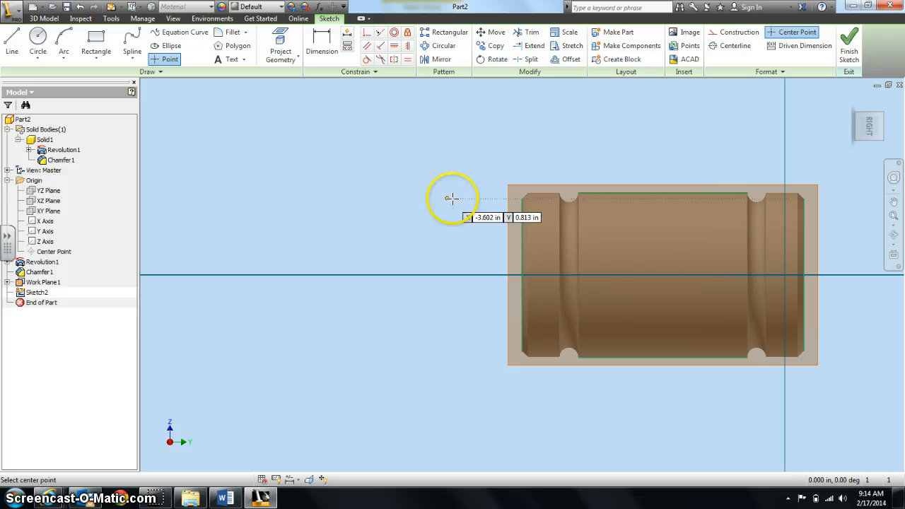
scroll(668, 276, "down", 2)
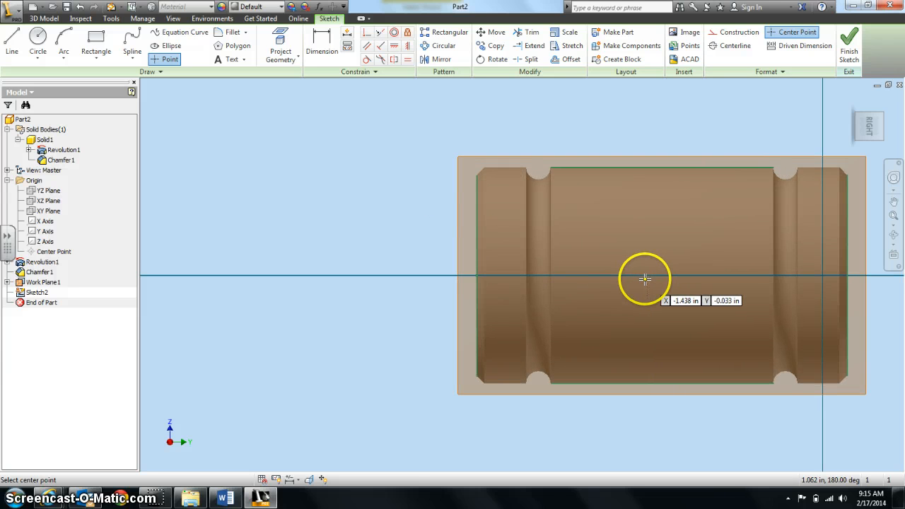
scroll(626, 283, "up", 1)
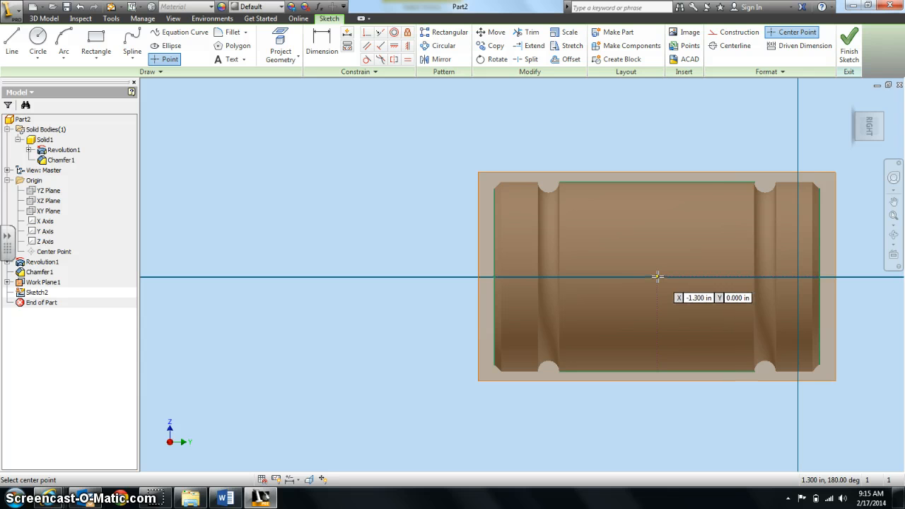
left_click(658, 275)
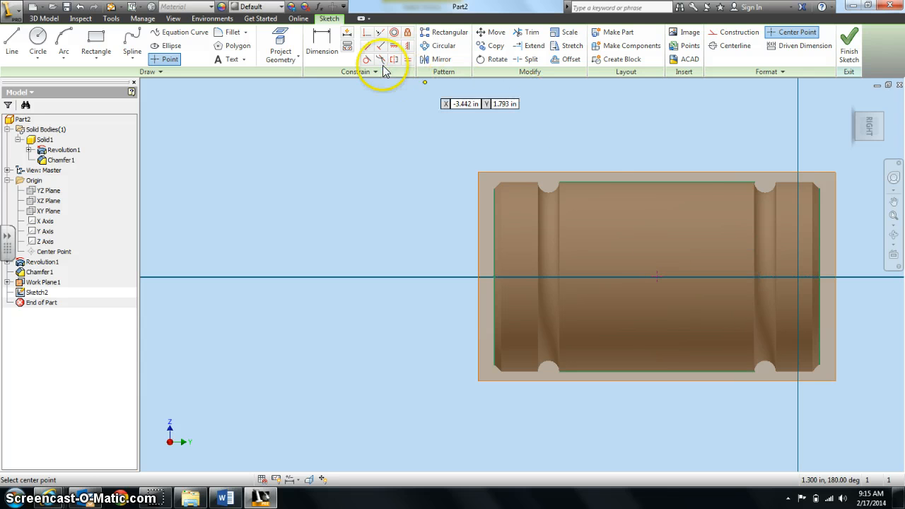
Dimension the point vertically from the projected upper long edge and horizontally from the projected end edge farthest from the origin
left_click(335, 55)
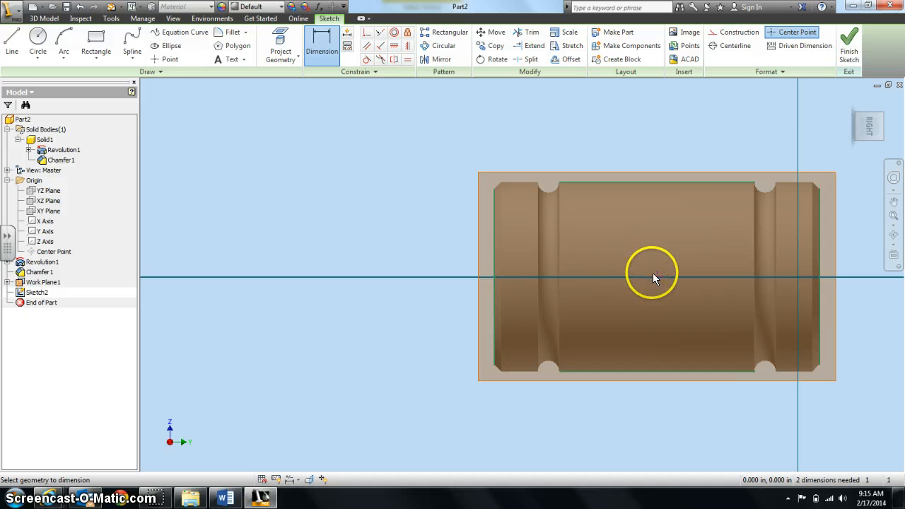
left_click(649, 182)
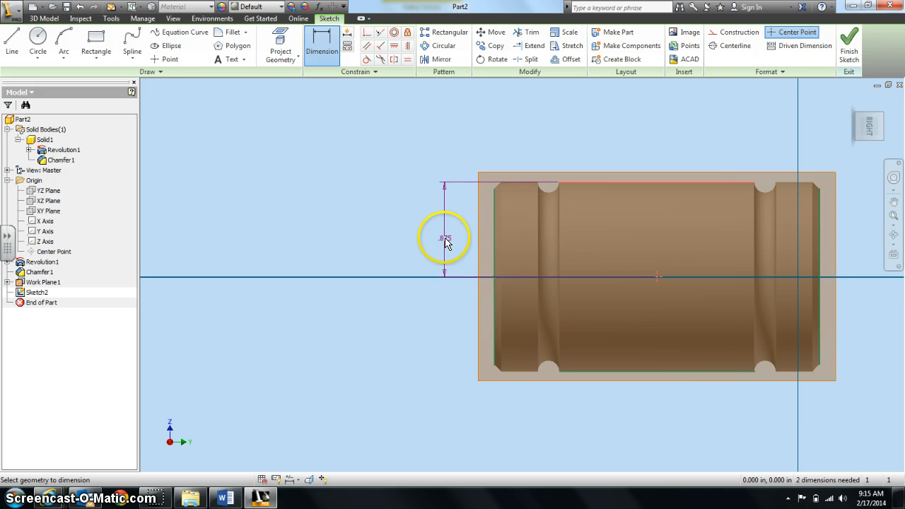
left_click(444, 240)
left_click(504, 281)
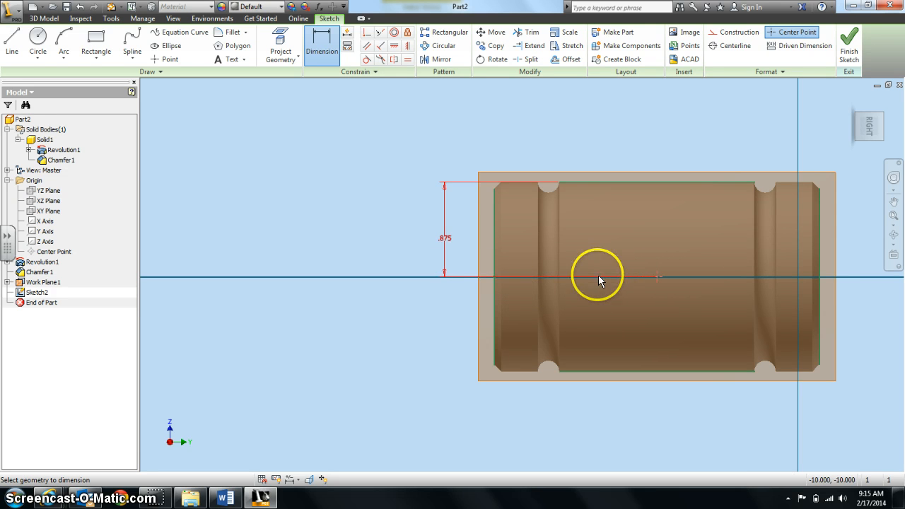
left_click(495, 284)
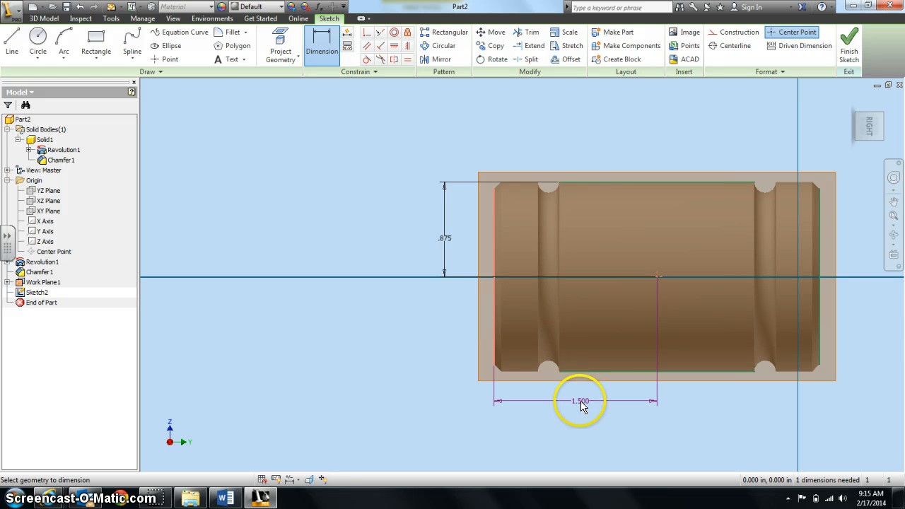
left_click(581, 404)
left_click(637, 442)
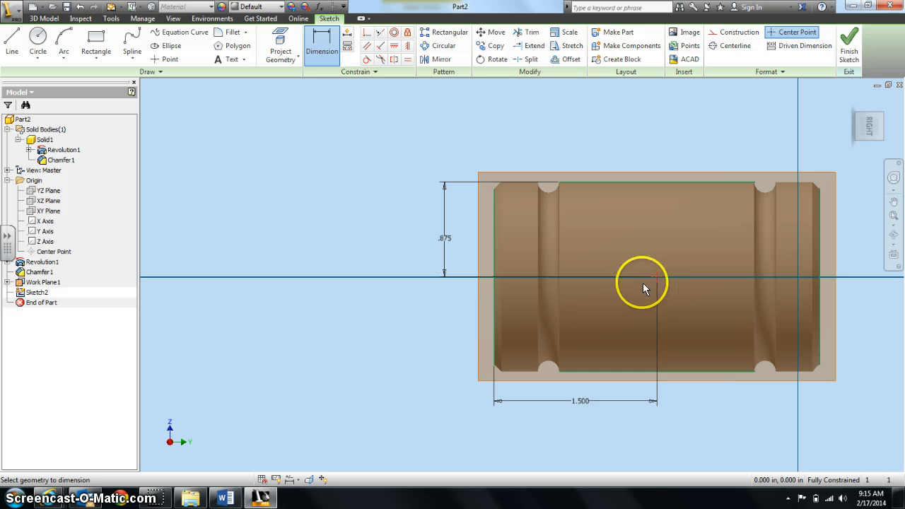
Switch to Word and examine instruction 8 on the drilled and tapped hole and the Hole dialog figure below it
left_click(231, 496)
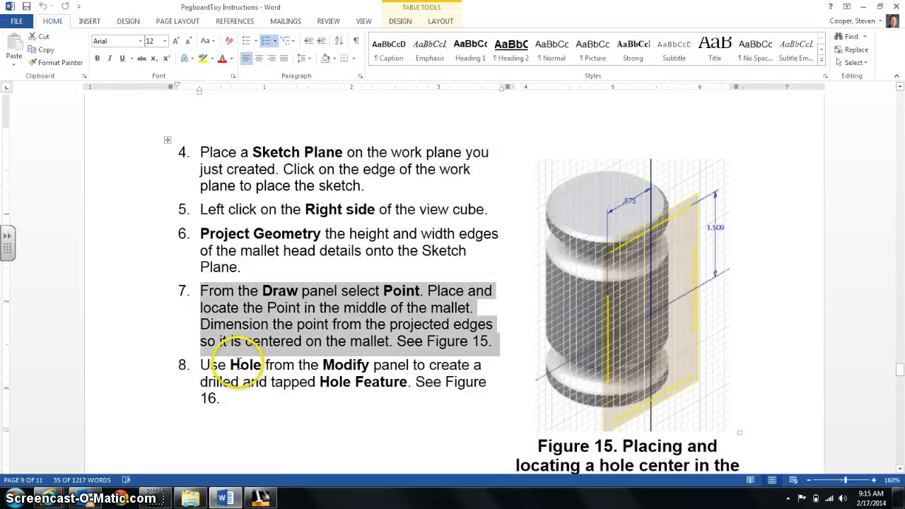
scroll(230, 328, "down", 4)
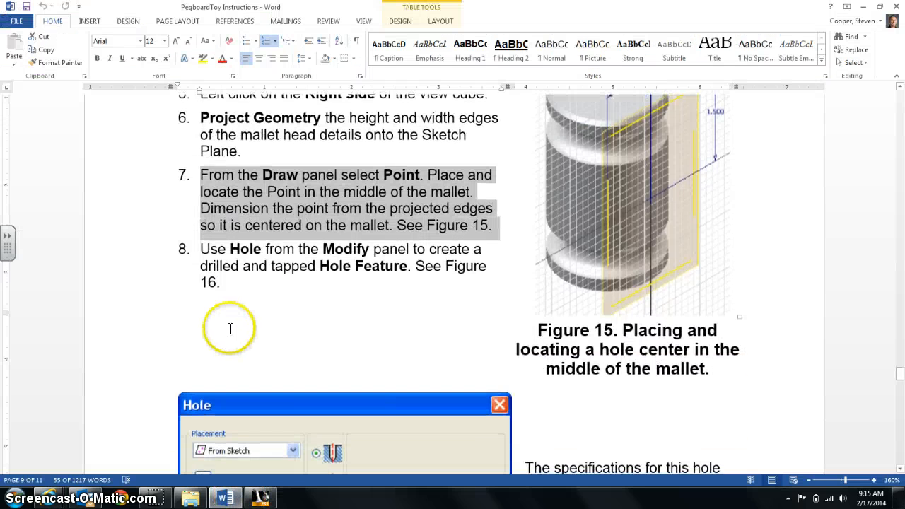
left_click(207, 248)
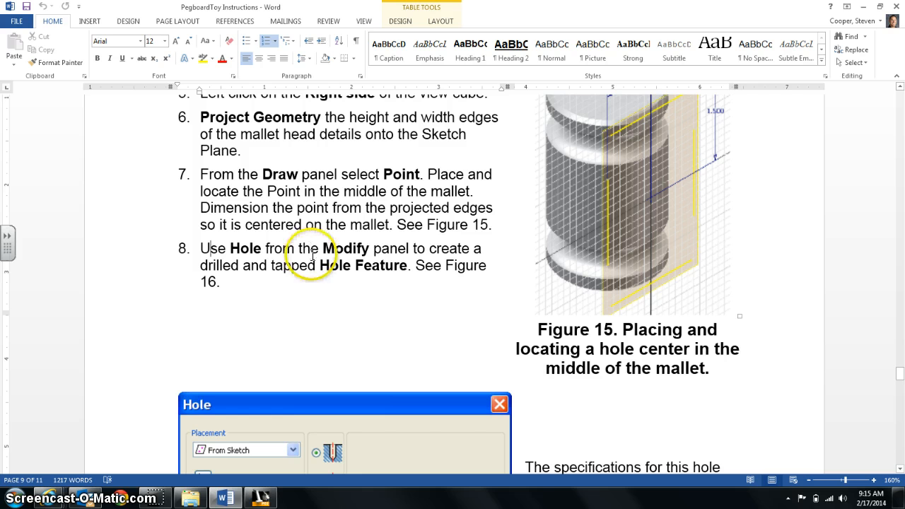
scroll(301, 310, "down", 1)
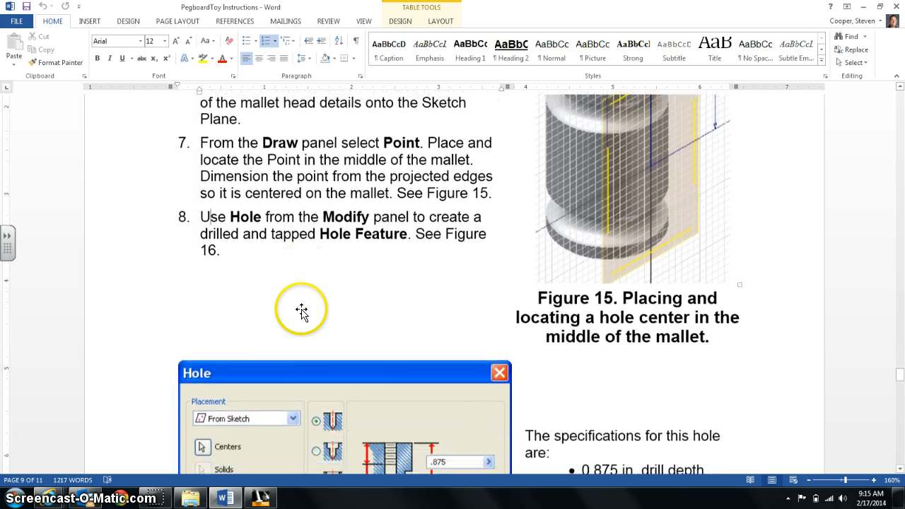